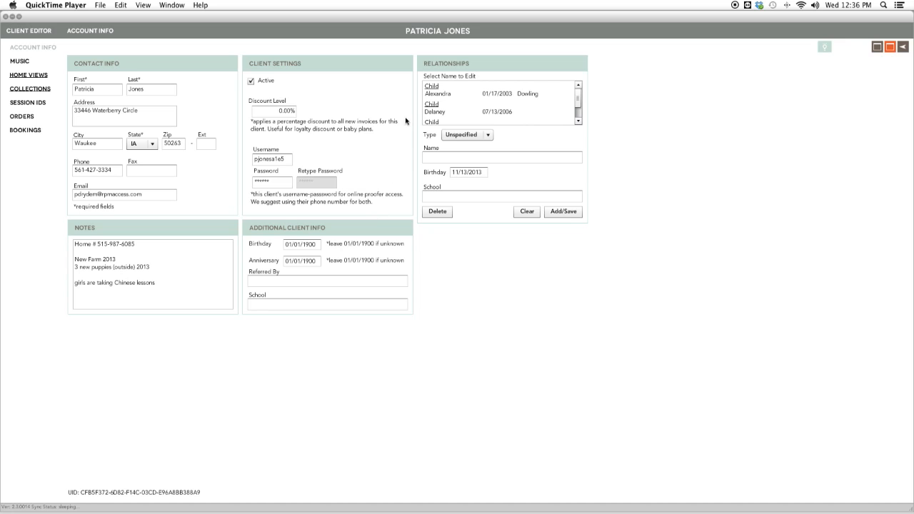
# Review the child entries in the client's relationships list.
pyautogui.click(429, 89)
pyautogui.click(500, 111)
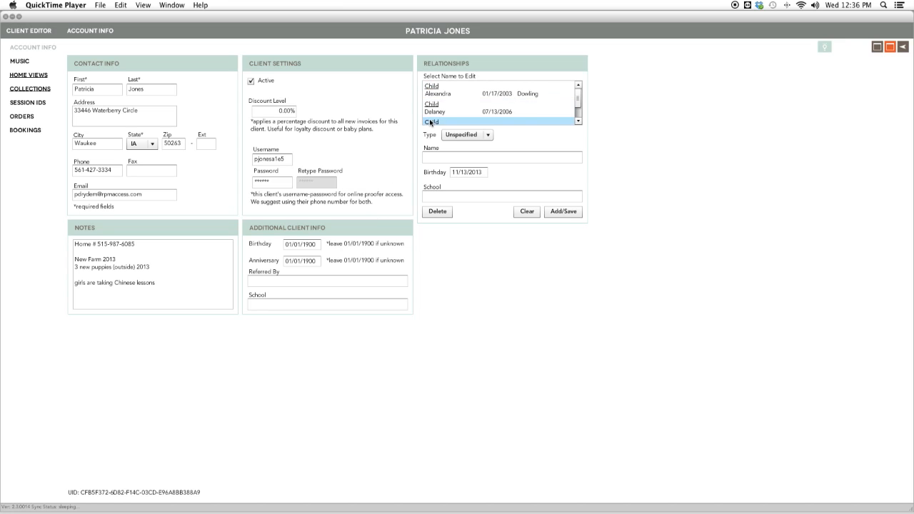
pyautogui.click(471, 93)
pyautogui.click(511, 110)
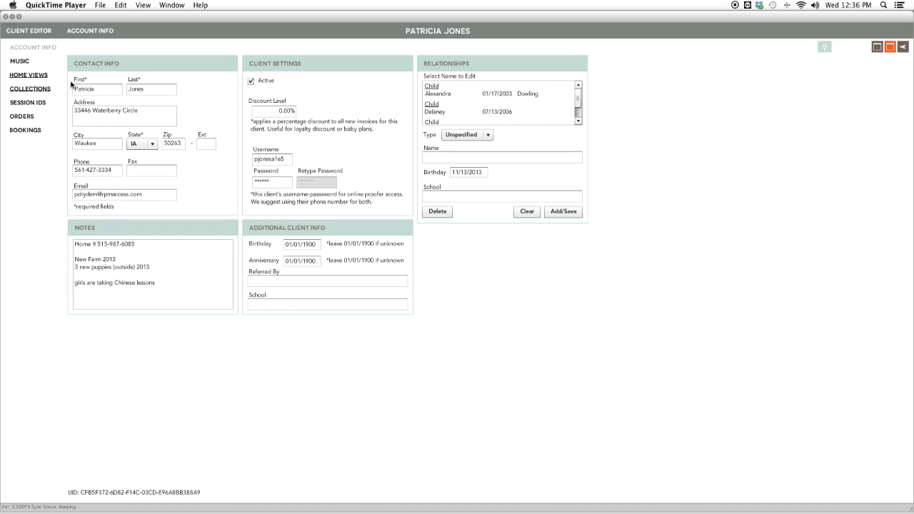
# Add a new home view room image, 352A0039.jpg from the Desktop's Dryden Walls folder.
pyautogui.click(28, 77)
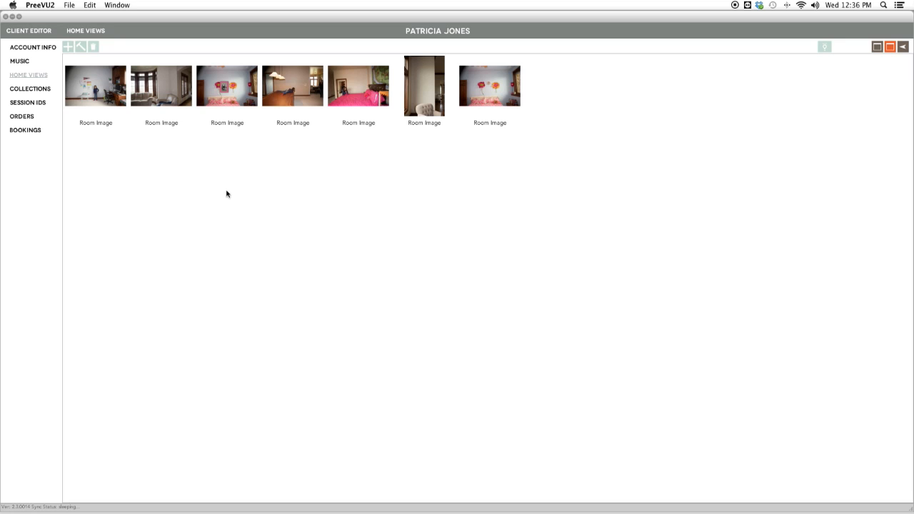
pyautogui.click(68, 47)
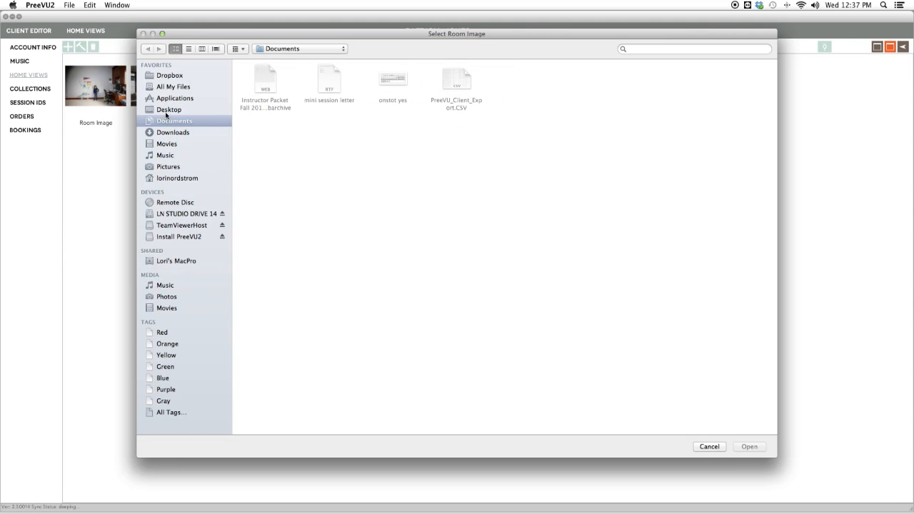
pyautogui.click(168, 111)
pyautogui.doubleClick(542, 90)
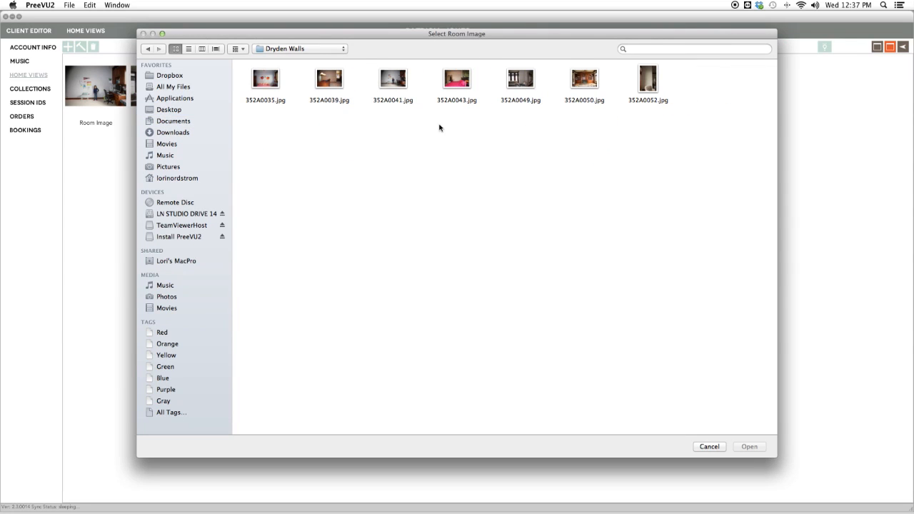
pyautogui.doubleClick(337, 83)
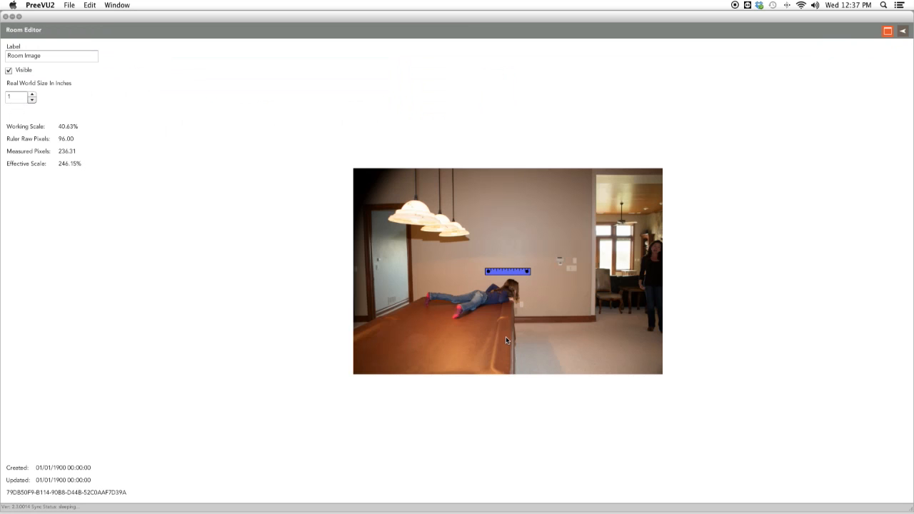
# Place and shorten the scale ruler over the wall light switch, set its real world size to 17 inches, and close the room editor.
pyautogui.moveTo(506, 271); pyautogui.dragTo(573, 264)
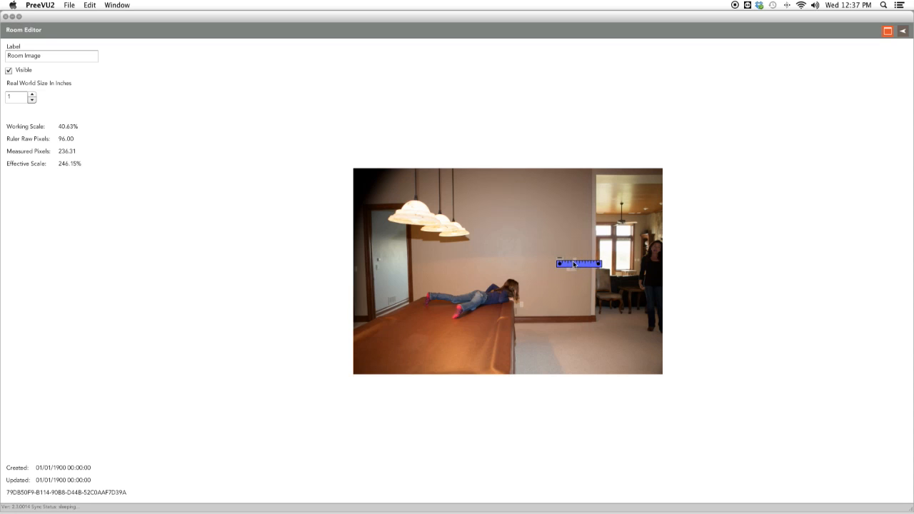
pyautogui.moveTo(602, 264); pyautogui.dragTo(574, 266)
pyautogui.click(15, 97)
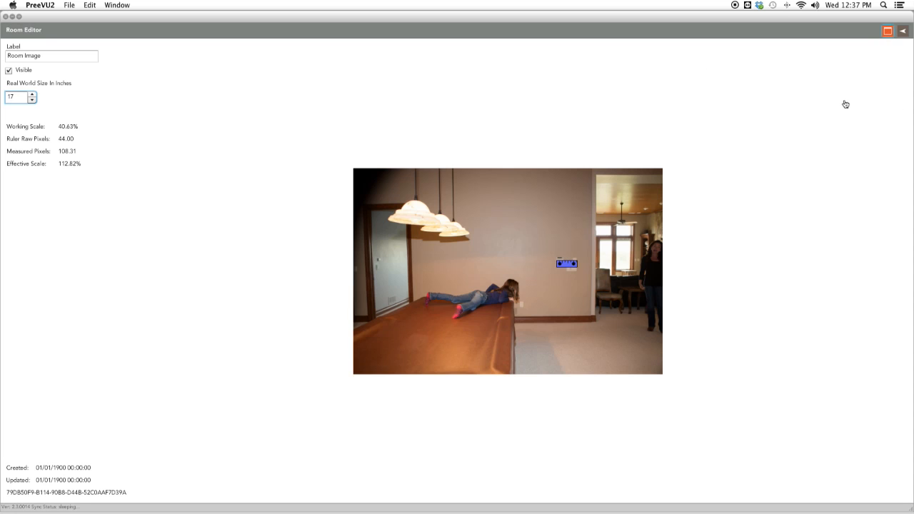
pyautogui.click(557, 85)
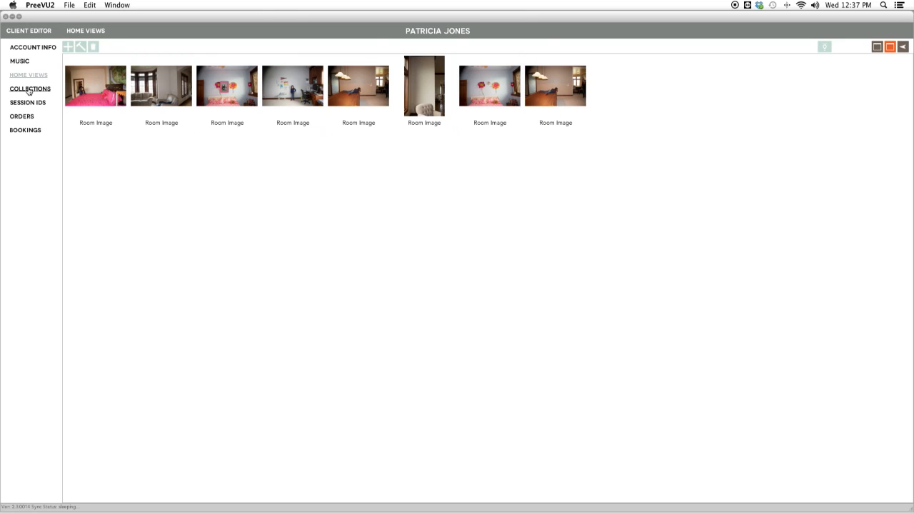
# Open the client's Family 2013 collection and start a Traditional Framing project from its light tray.
pyautogui.click(28, 90)
pyautogui.click(153, 85)
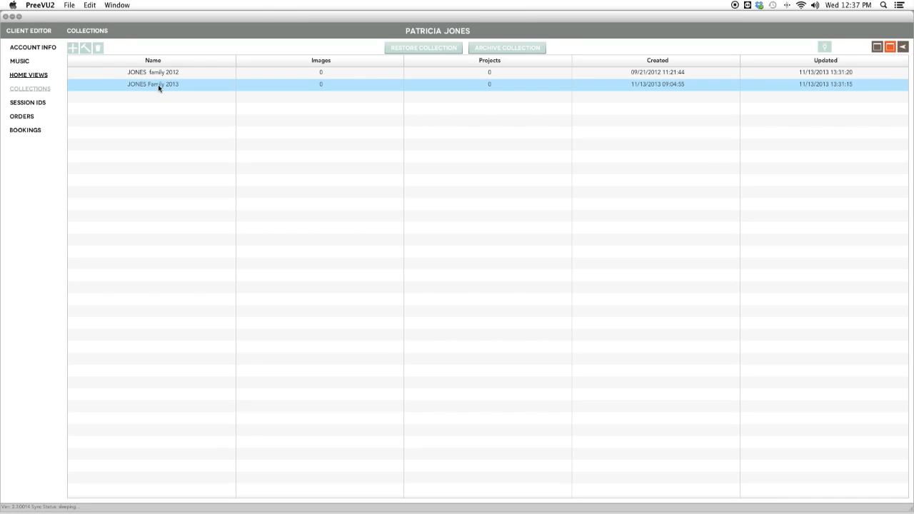
pyautogui.click(158, 85)
pyautogui.doubleClick(157, 85)
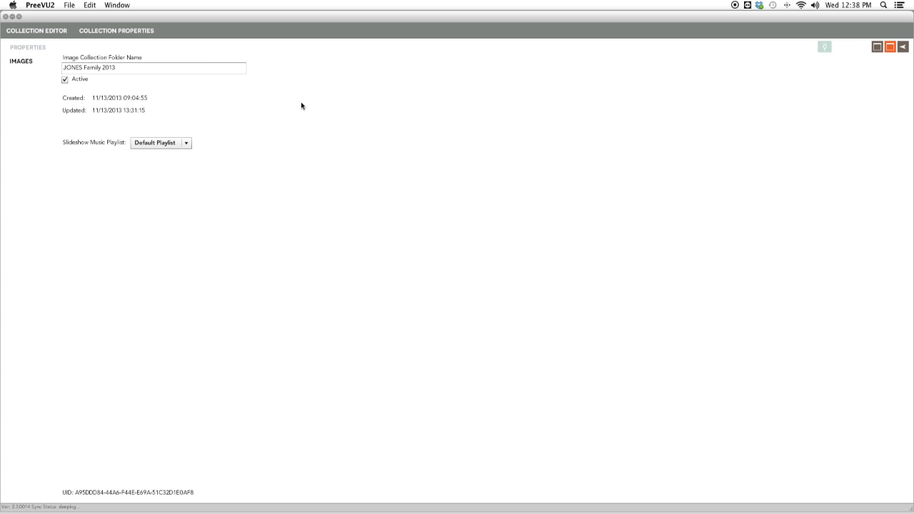
pyautogui.click(824, 47)
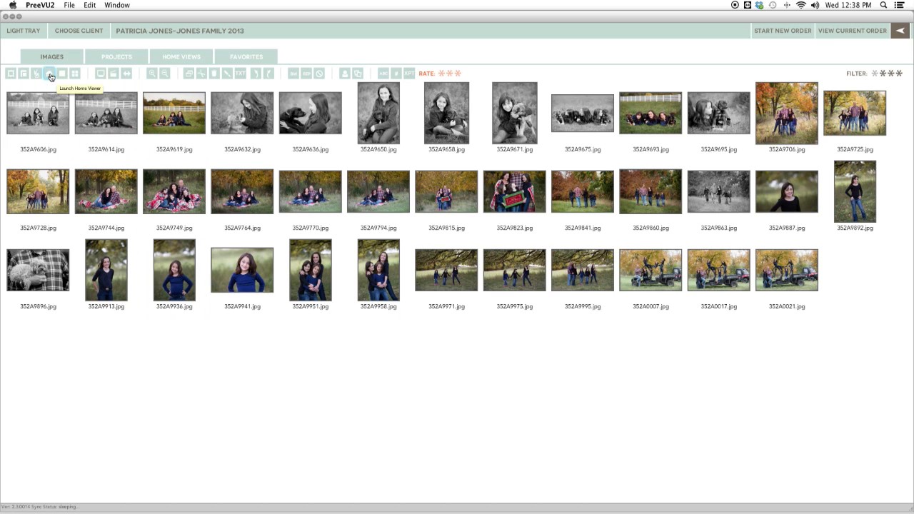
pyautogui.click(9, 75)
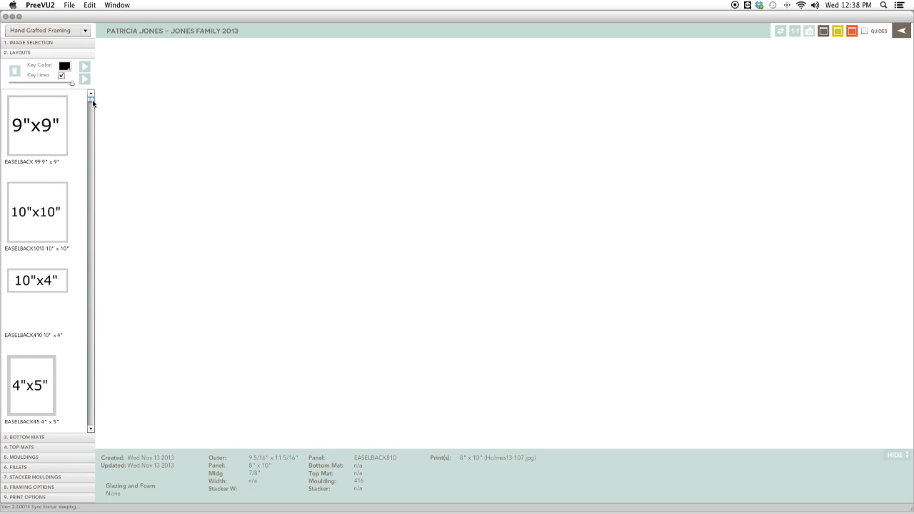
# Apply the 20"x16" open layout (Open20x16) to the framing canvas.
pyautogui.scroll(-3, 93, 106)
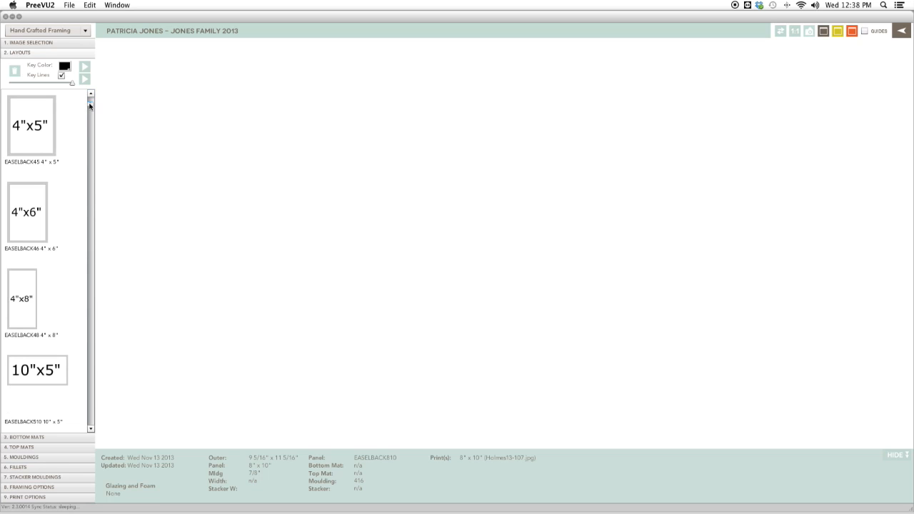
pyautogui.moveTo(91, 108); pyautogui.dragTo(90, 131)
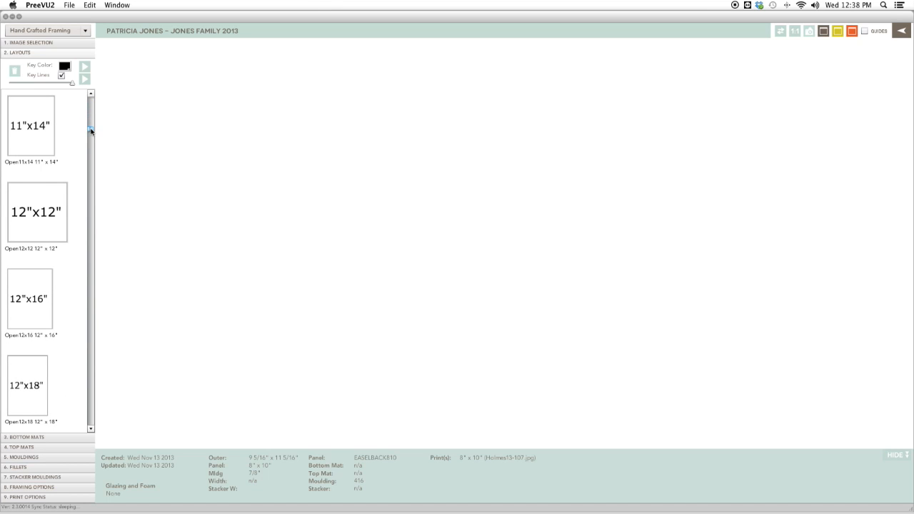
pyautogui.moveTo(91, 131); pyautogui.dragTo(90, 149)
pyautogui.click(60, 161)
pyautogui.moveTo(27, 116); pyautogui.dragTo(476, 170)
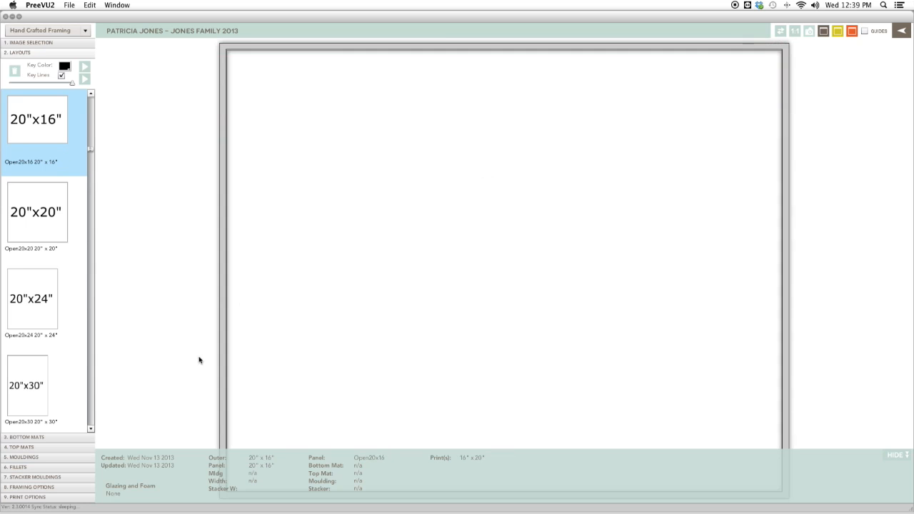
# Apply the R8200 4 1/8" moulding to the frame.
pyautogui.click(64, 458)
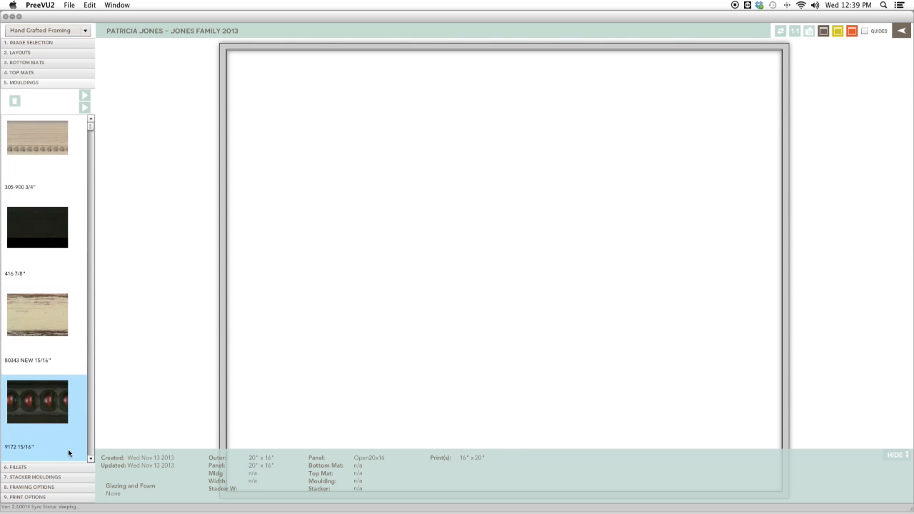
pyautogui.moveTo(90, 132); pyautogui.dragTo(90, 443)
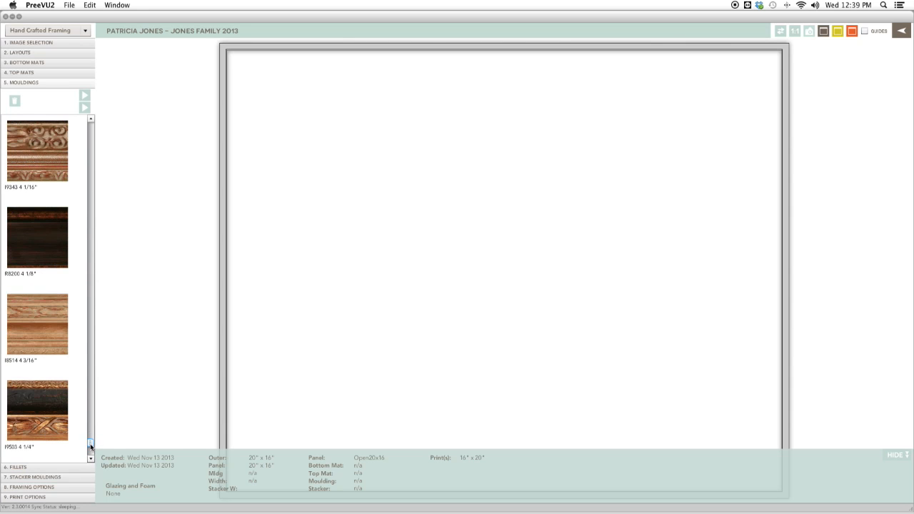
pyautogui.moveTo(61, 219); pyautogui.dragTo(230, 234)
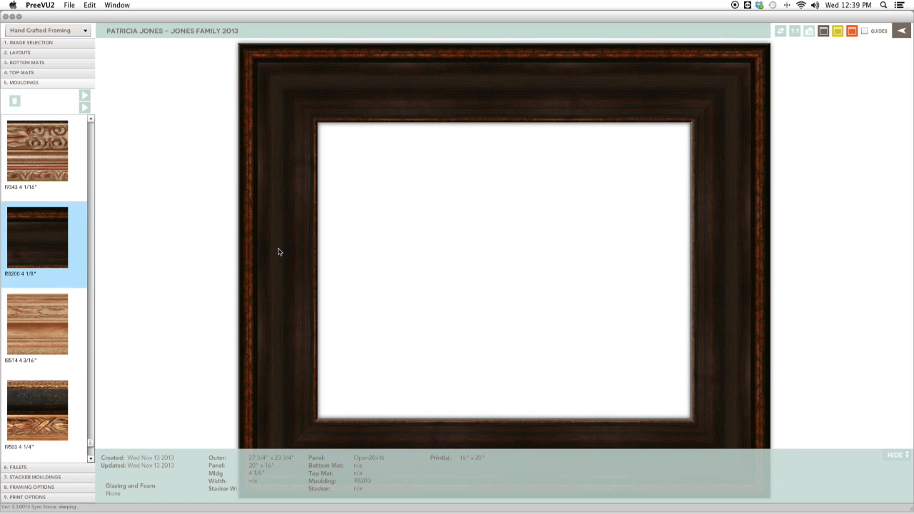
# Try the I9343, I8514, I9503 and I10146 mouldings on the frame, returning to R8200 each time.
pyautogui.moveTo(33, 162); pyautogui.dragTo(284, 167)
pyautogui.moveTo(41, 326); pyautogui.dragTo(262, 312)
pyautogui.moveTo(33, 408); pyautogui.dragTo(315, 405)
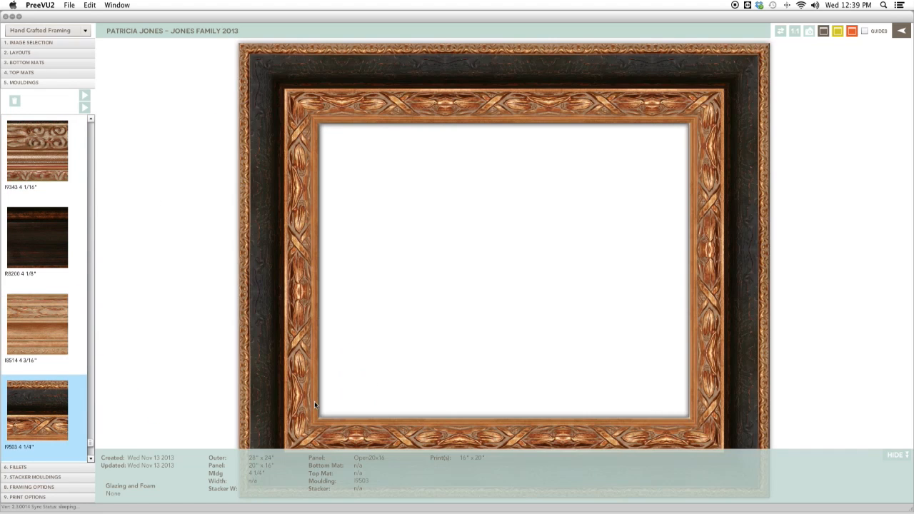
pyautogui.moveTo(55, 231); pyautogui.dragTo(283, 222)
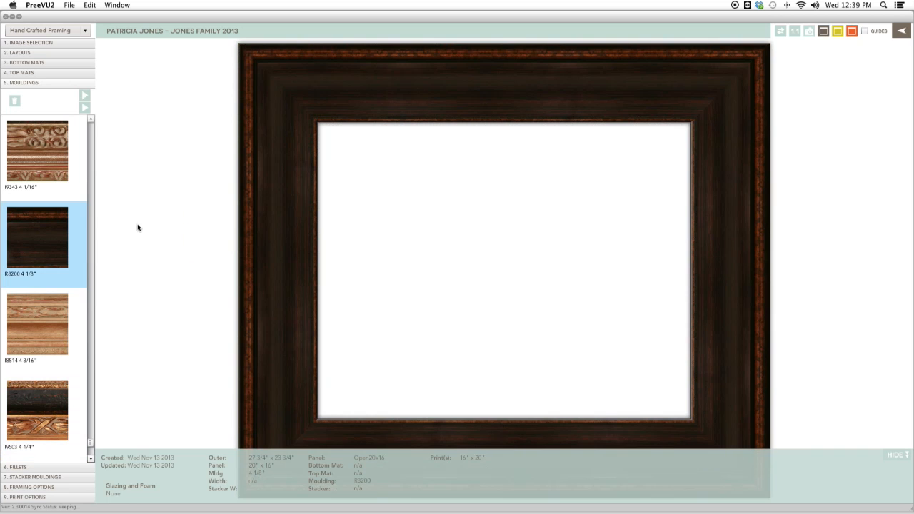
pyautogui.scroll(3, 90, 440)
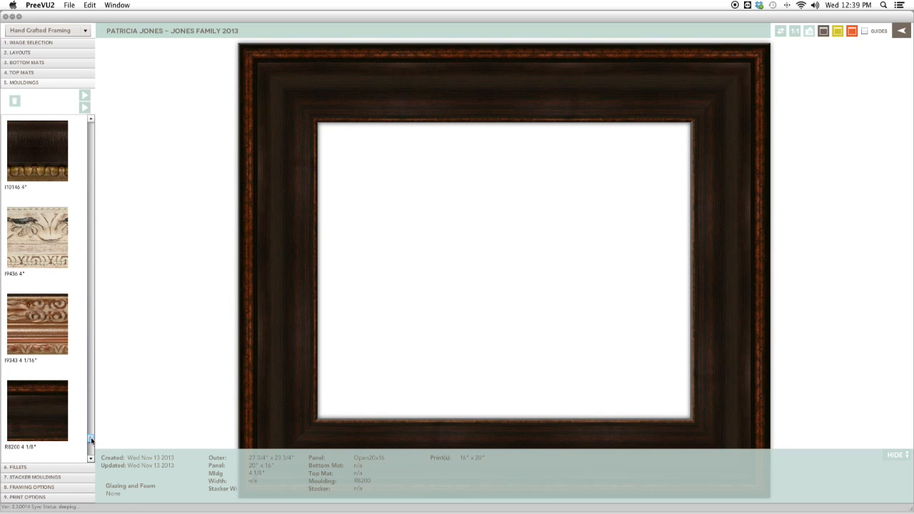
pyautogui.moveTo(51, 154); pyautogui.dragTo(270, 207)
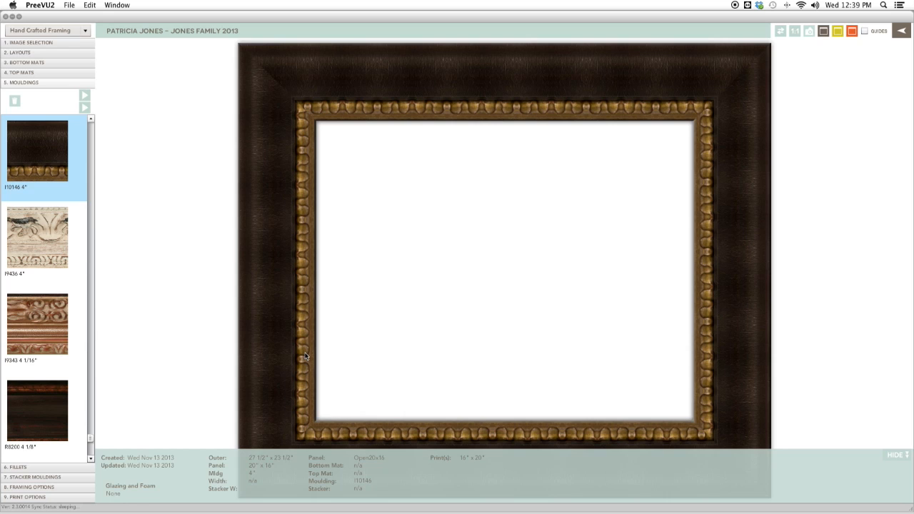
pyautogui.moveTo(50, 393); pyautogui.dragTo(291, 342)
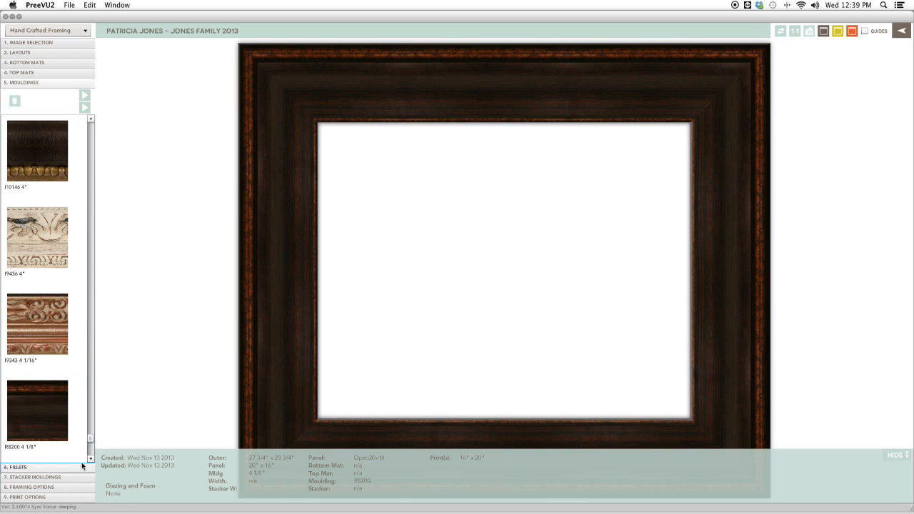
# Filter the collection images by star rating and place BLANK.jpg inside the frame.
pyautogui.click(78, 42)
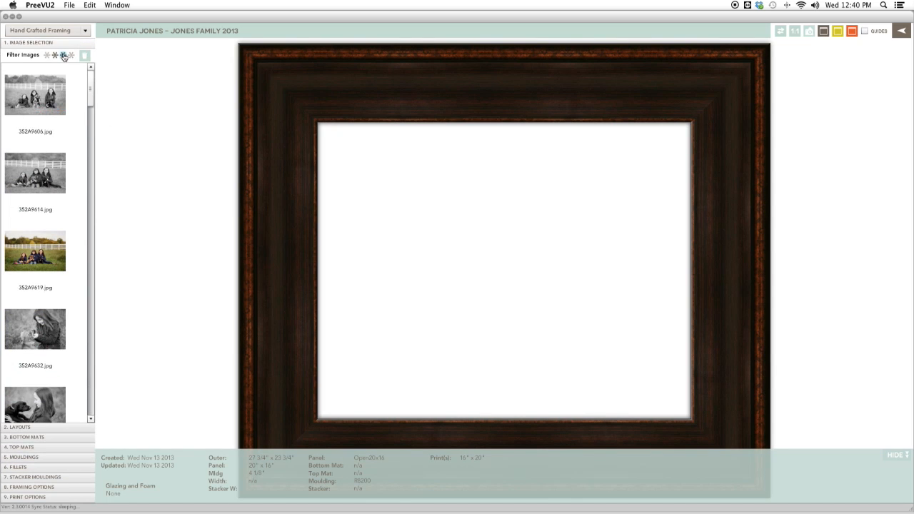
pyautogui.click(67, 55)
pyautogui.moveTo(32, 102); pyautogui.dragTo(479, 204)
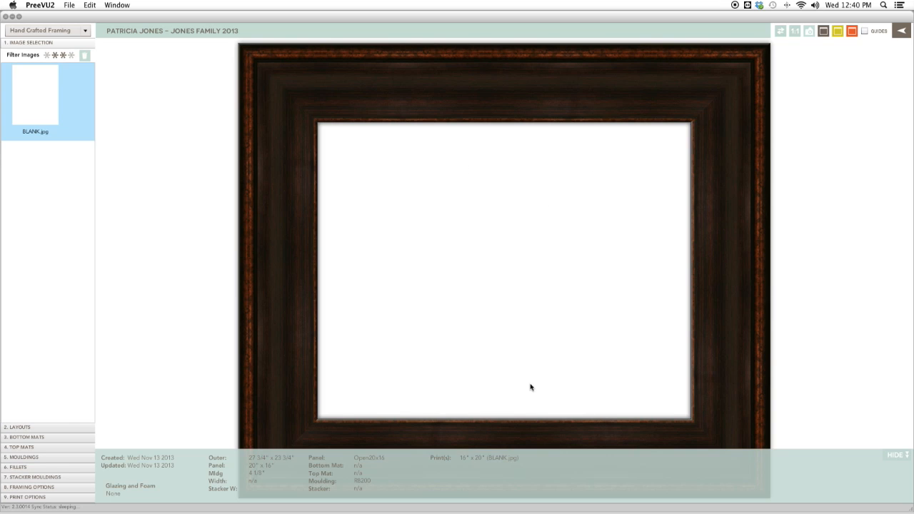
# Adjust the star rating on the BLANK.jpg thumbnail.
pyautogui.click(37, 95)
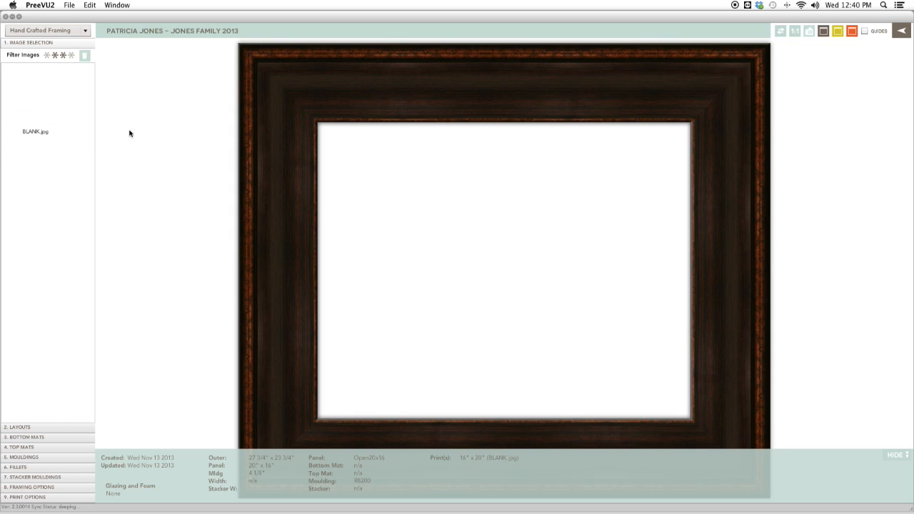
pyautogui.click(26, 104)
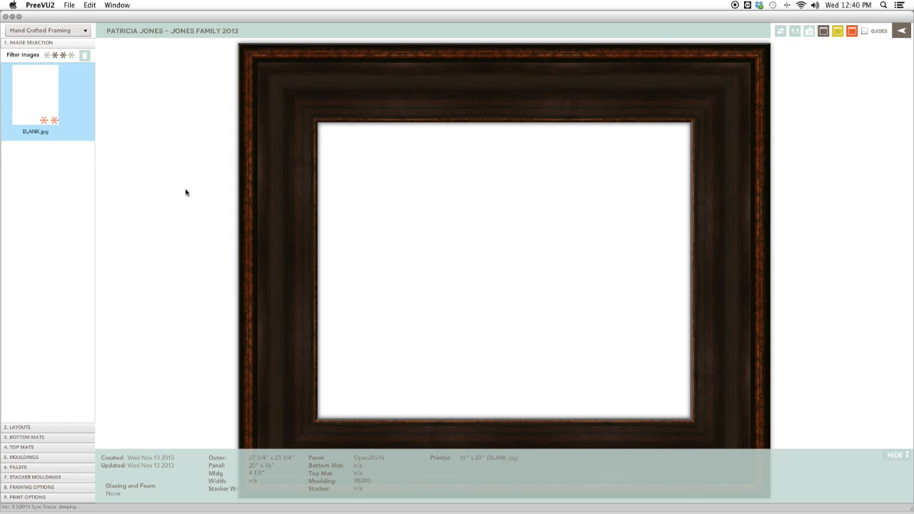
pyautogui.click(188, 193)
pyautogui.click(56, 117)
pyautogui.click(417, 291)
pyautogui.click(73, 116)
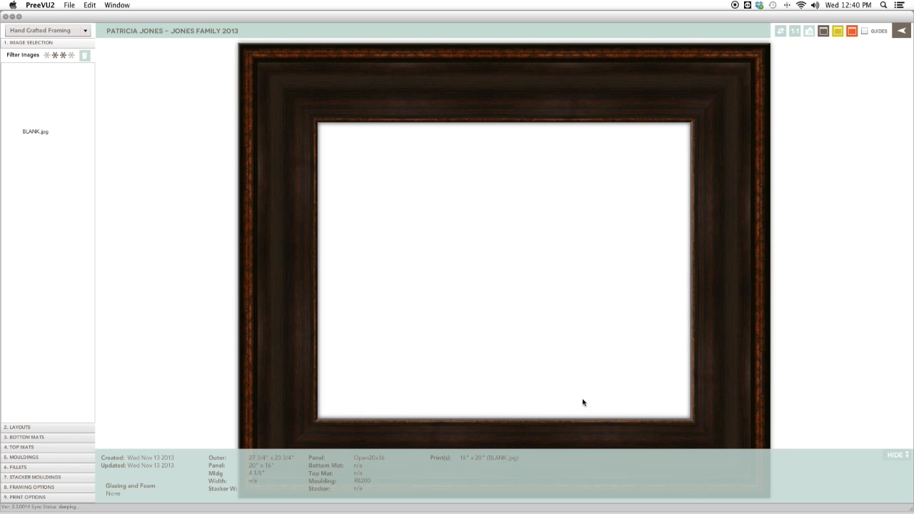
# Try to save the framing project and dismiss the notice about reviewing framing options.
pyautogui.moveTo(903, 485)
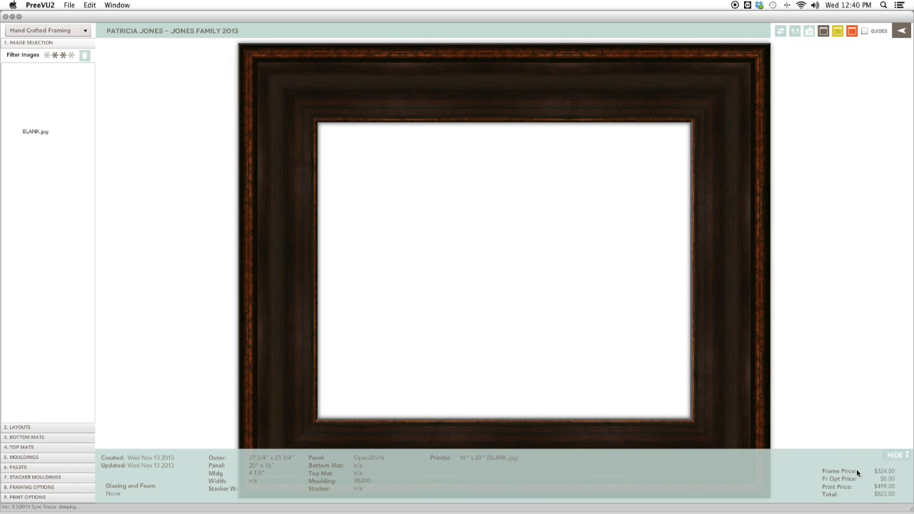
pyautogui.moveTo(854, 488)
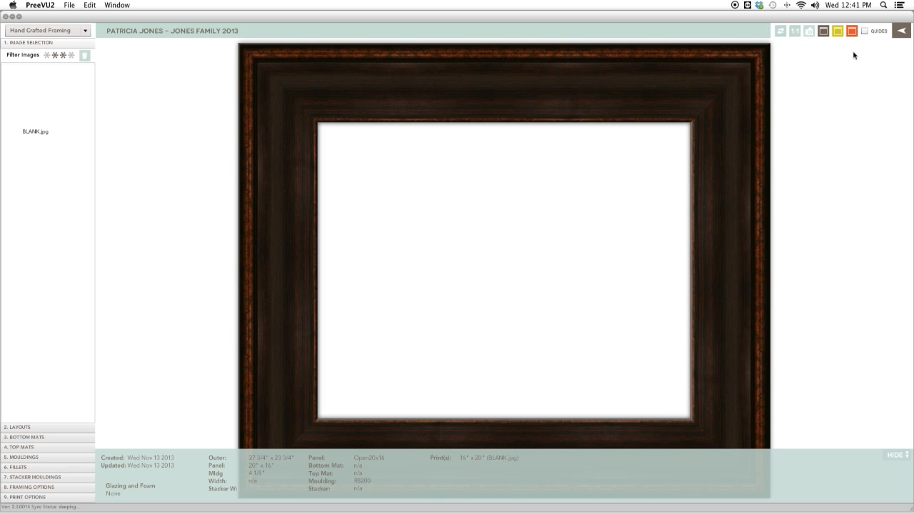
pyautogui.click(823, 32)
pyautogui.click(839, 32)
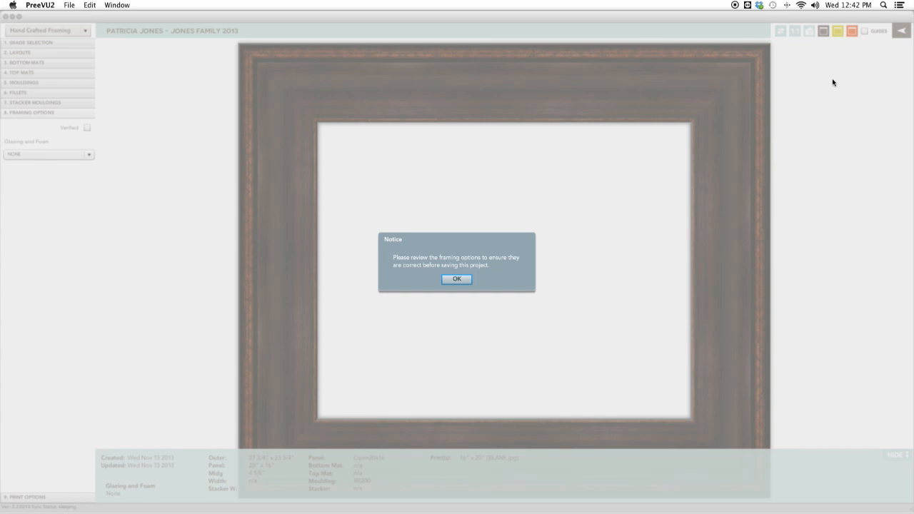
pyautogui.click(456, 279)
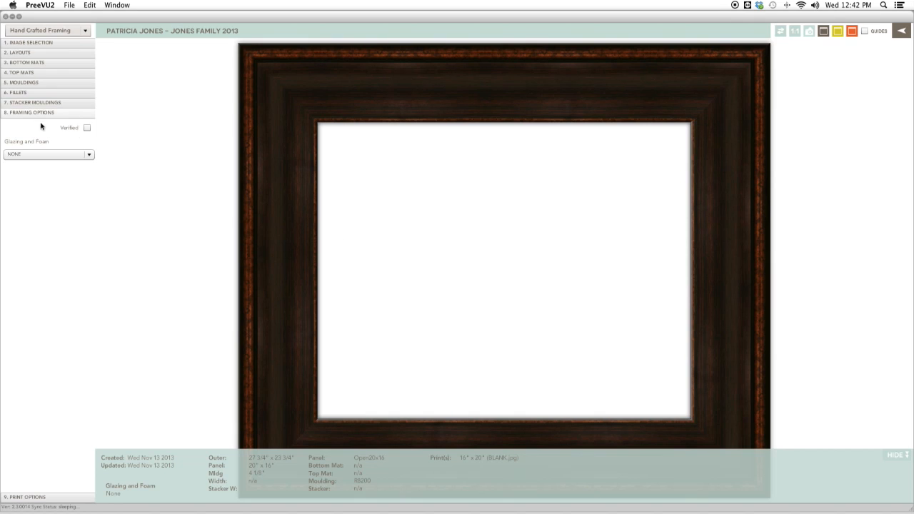
# Browse the Glazing and Foam options for the frame.
pyautogui.click(89, 157)
pyautogui.scroll(-3, 90, 191)
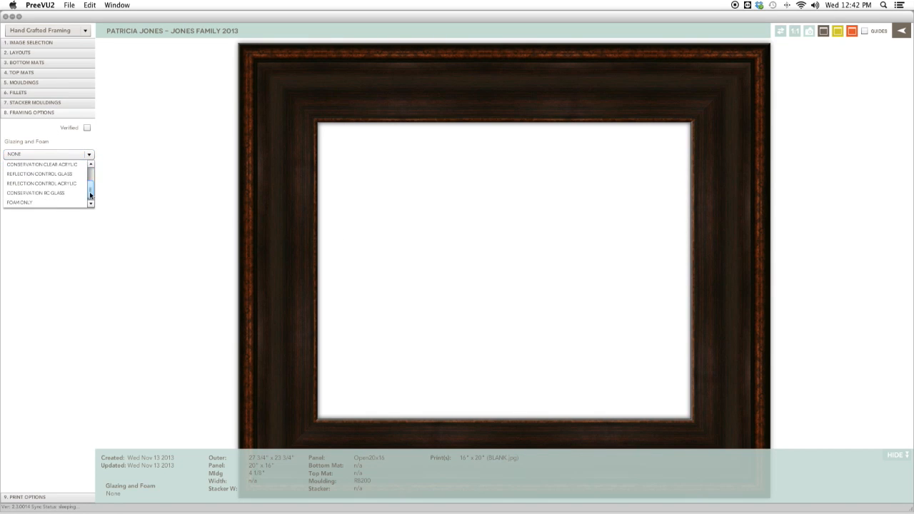
pyautogui.moveTo(90, 202); pyautogui.dragTo(90, 168)
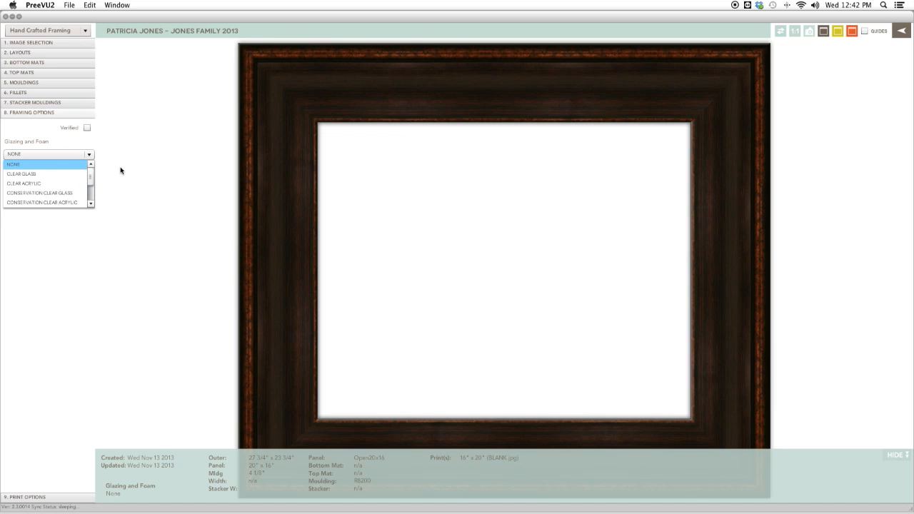
pyautogui.click(120, 168)
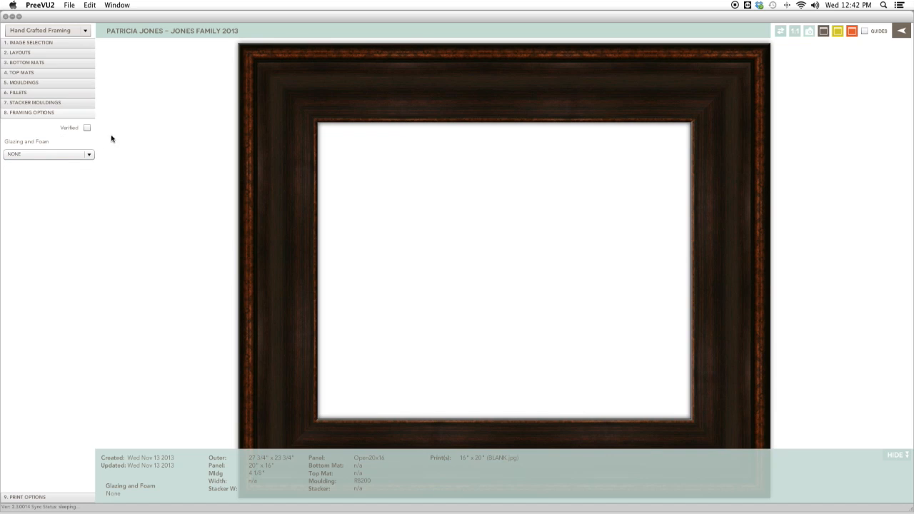
# Mark the framing project as Verified, save it with Save And New/Copy, and close the framing editor.
pyautogui.click(87, 129)
pyautogui.click(840, 31)
pyautogui.click(838, 32)
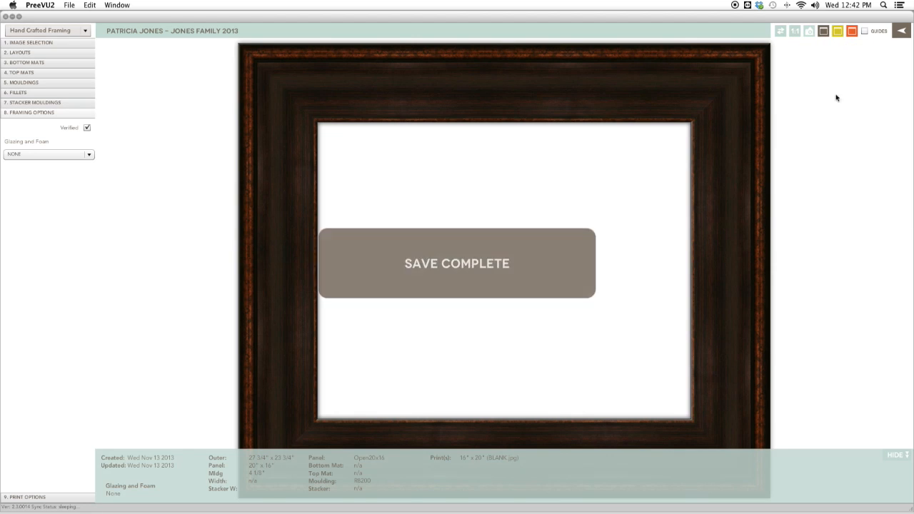
pyautogui.click(904, 31)
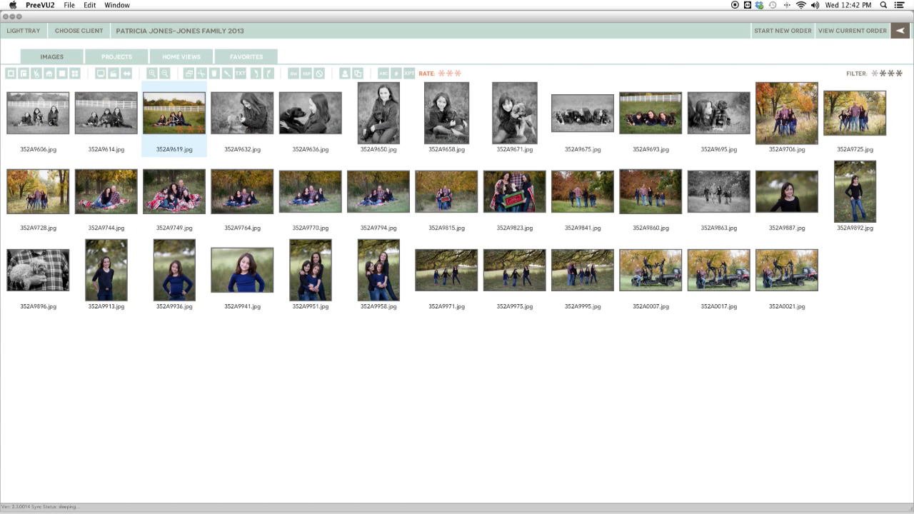
# Launch the home viewer and place the client's dining room image with pendant lamps on the canvas.
pyautogui.click(50, 76)
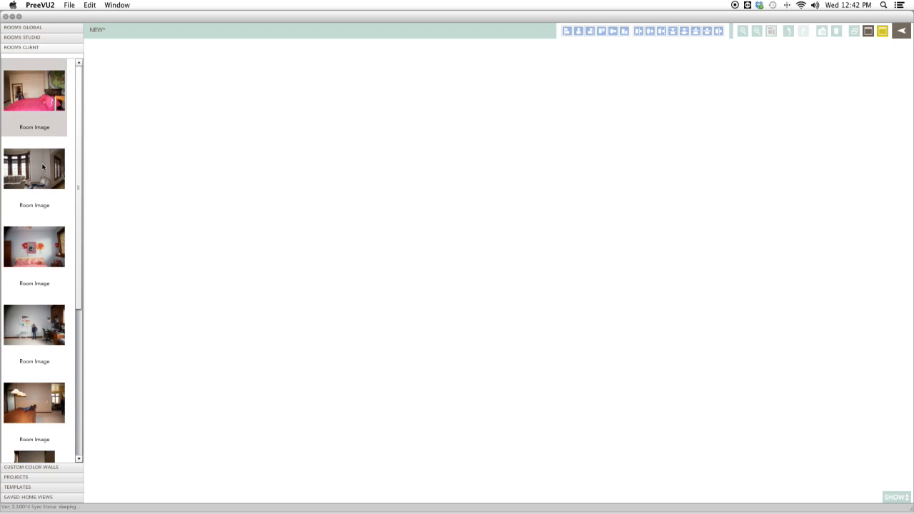
pyautogui.scroll(-5, 76, 285)
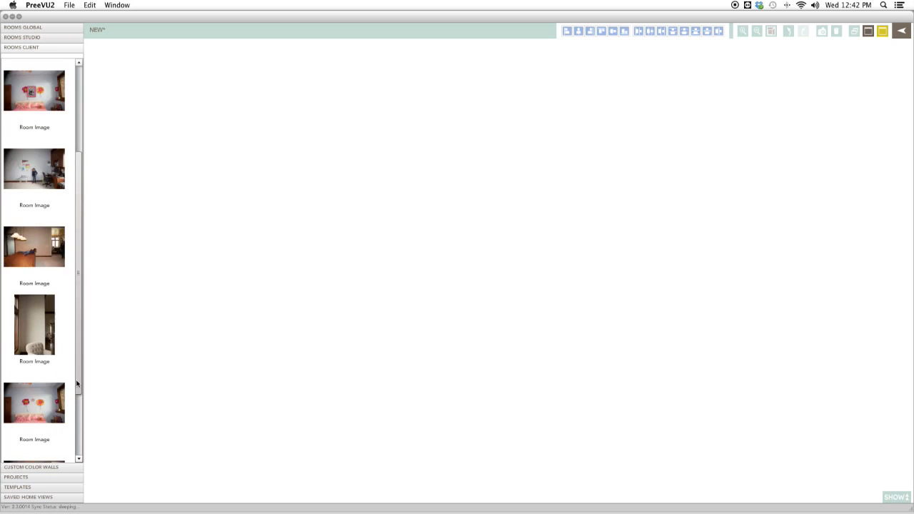
pyautogui.moveTo(30, 397); pyautogui.dragTo(296, 296)
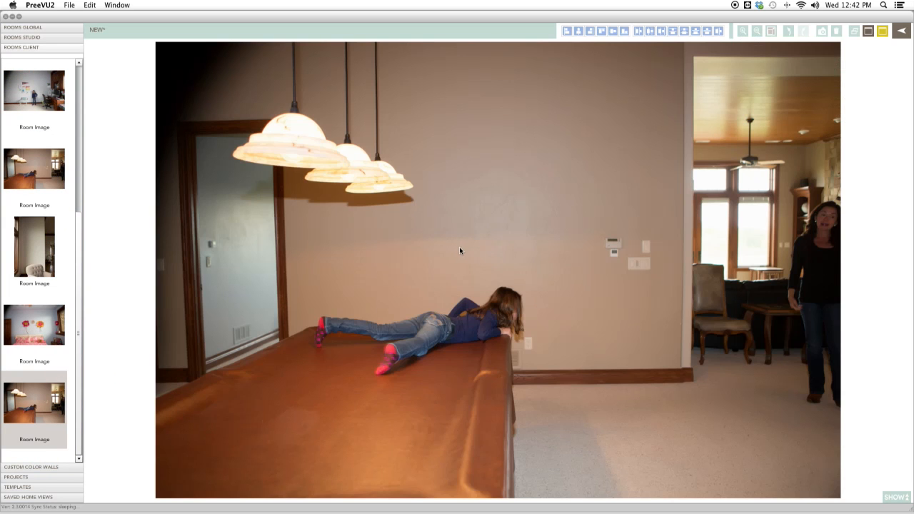
# Place two Traditional (20" x 16") framed projects side by side on the wall beside the lamps.
pyautogui.click(48, 475)
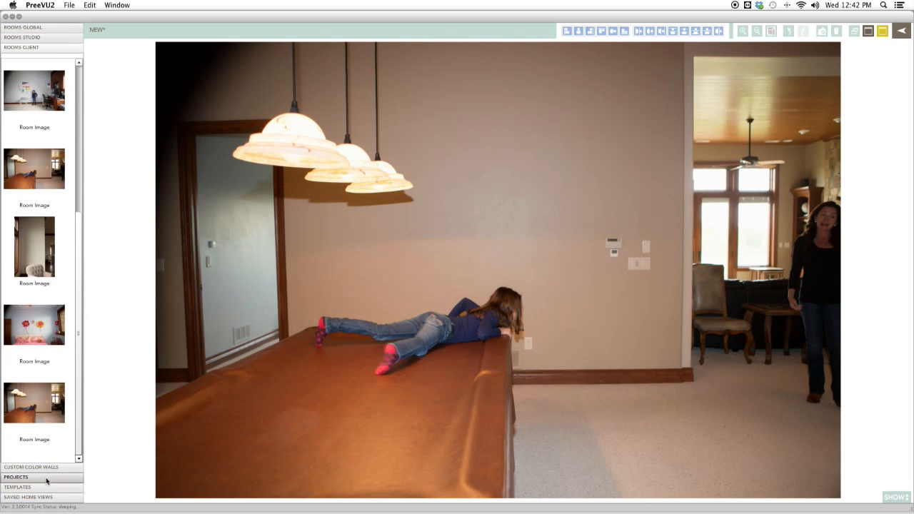
pyautogui.scroll(-10, 43, 286)
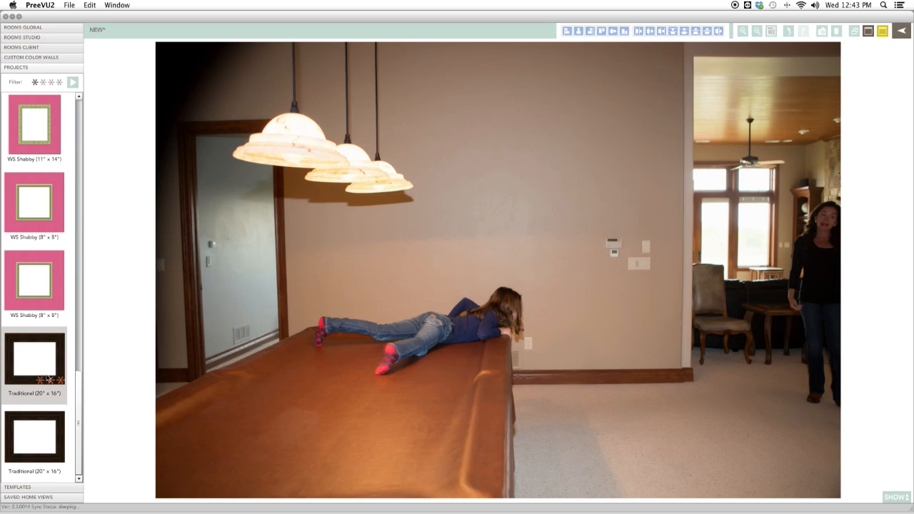
pyautogui.moveTo(35, 378); pyautogui.dragTo(509, 232)
pyautogui.click(509, 262)
pyautogui.moveTo(498, 232); pyautogui.dragTo(494, 233)
pyautogui.click(492, 264)
pyautogui.moveTo(34, 437); pyautogui.dragTo(570, 230)
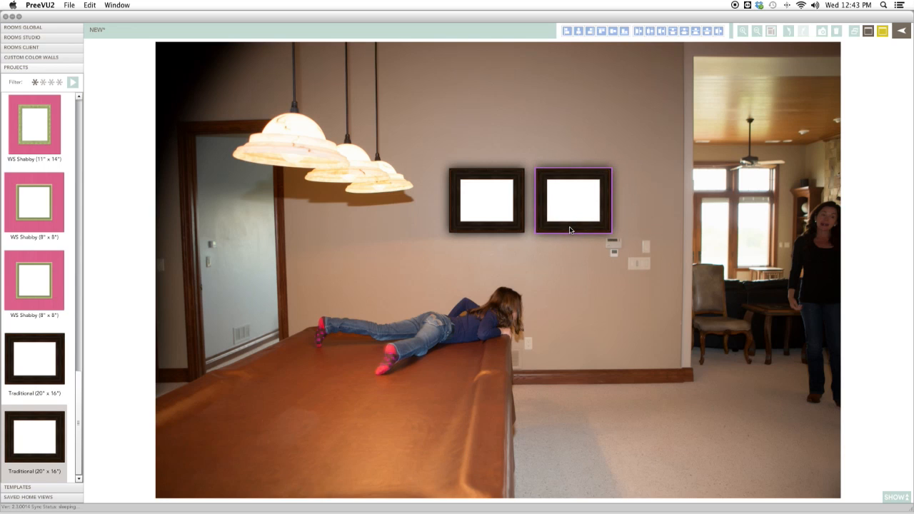
pyautogui.click(506, 247)
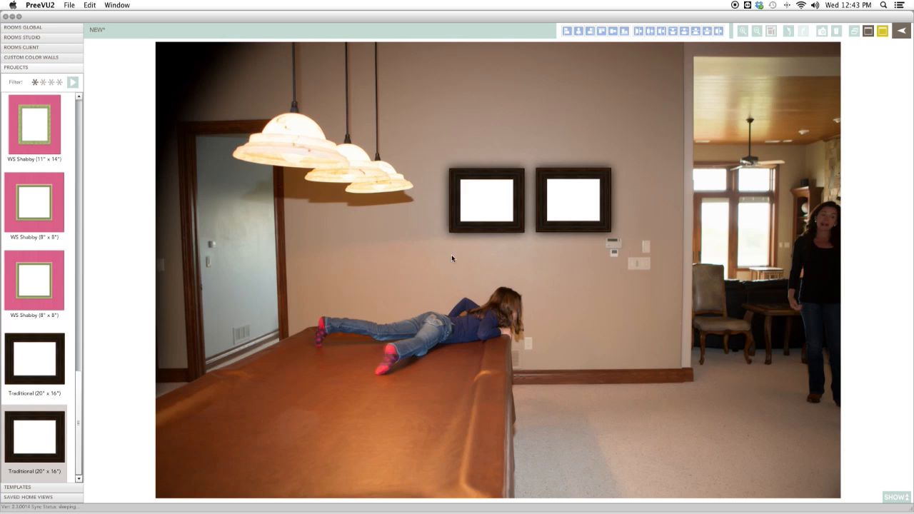
# Add a third Traditional (20" x 16") frame to the left of the pair, aligned with them.
pyautogui.moveTo(37, 365); pyautogui.dragTo(419, 232)
pyautogui.click(418, 237)
pyautogui.click(439, 255)
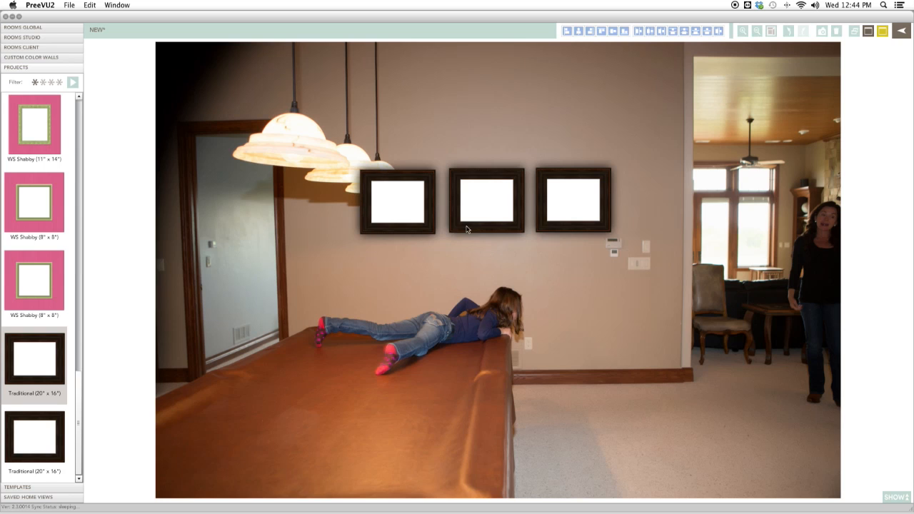
# Save the home view and load several saved home views to review them.
pyautogui.click(868, 32)
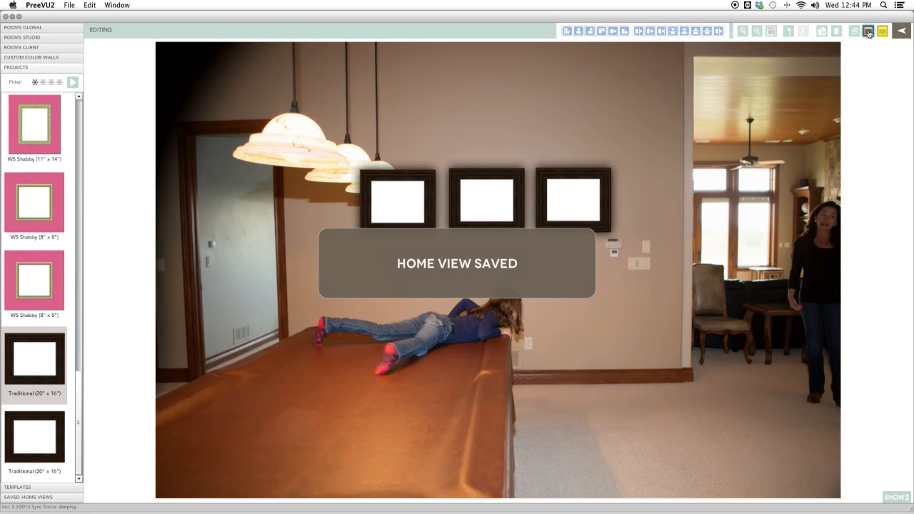
pyautogui.click(53, 497)
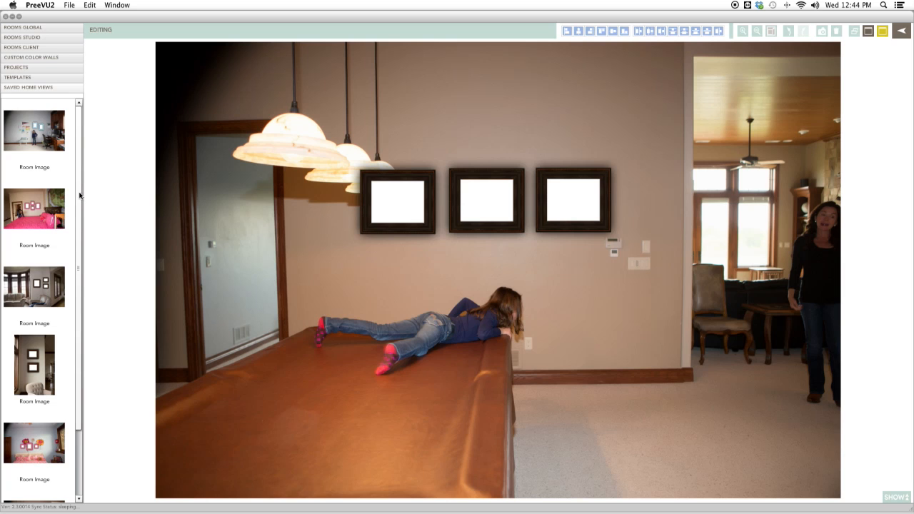
pyautogui.moveTo(34, 132); pyautogui.dragTo(296, 217)
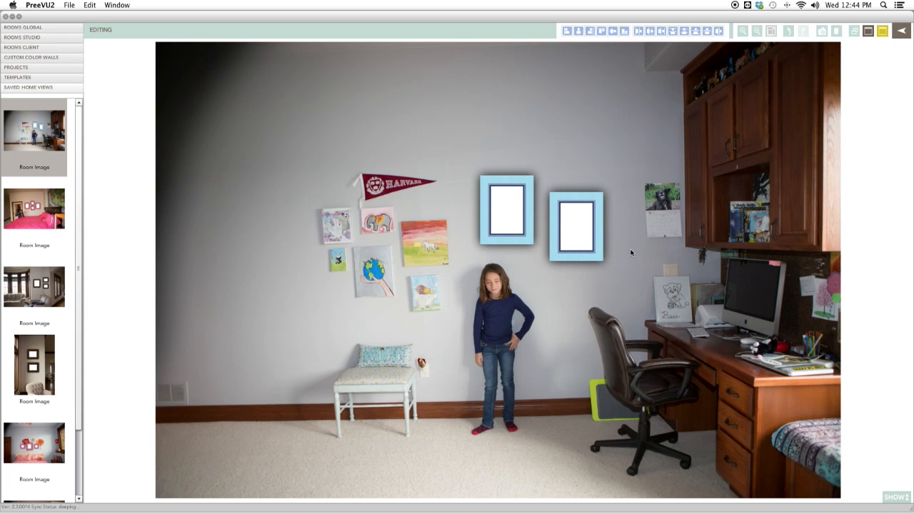
pyautogui.moveTo(34, 210); pyautogui.dragTo(513, 224)
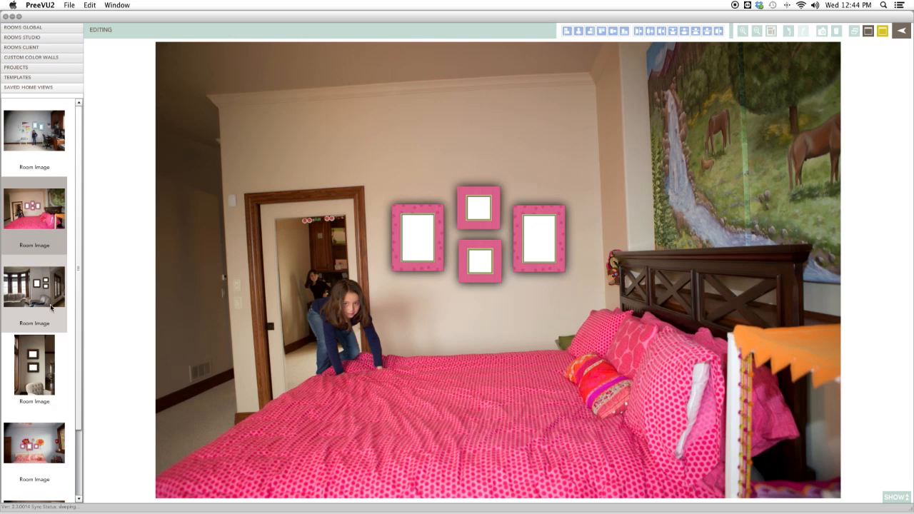
pyautogui.moveTo(29, 434); pyautogui.dragTo(486, 207)
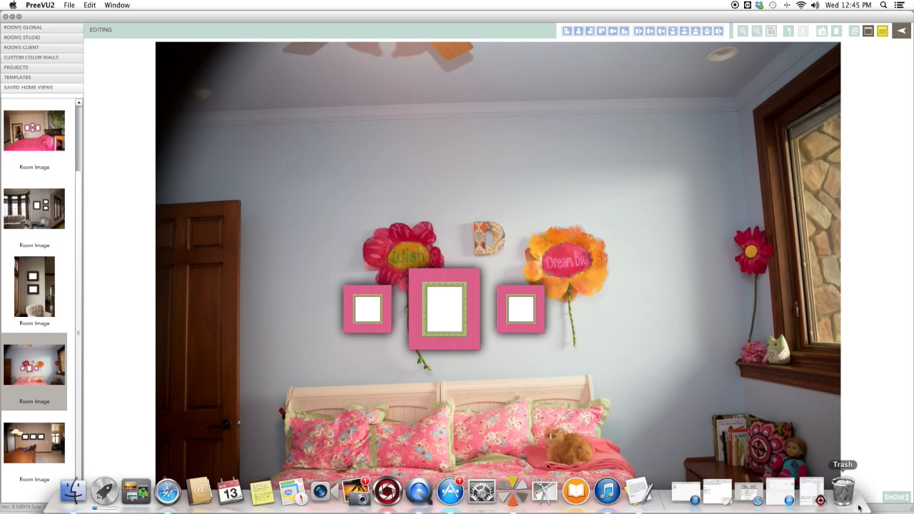
# Show the details panel and save a copy of the flower bedroom home view, confirming the copy.
pyautogui.click(893, 497)
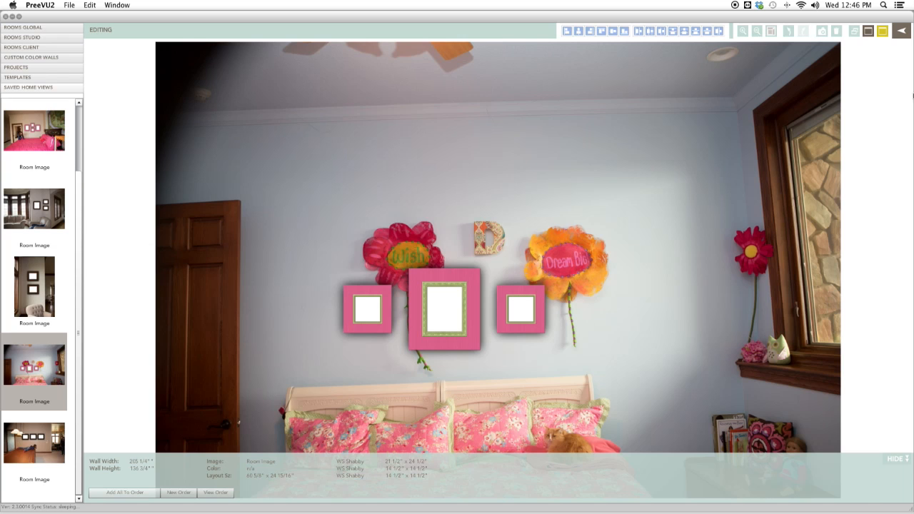
pyautogui.click(856, 34)
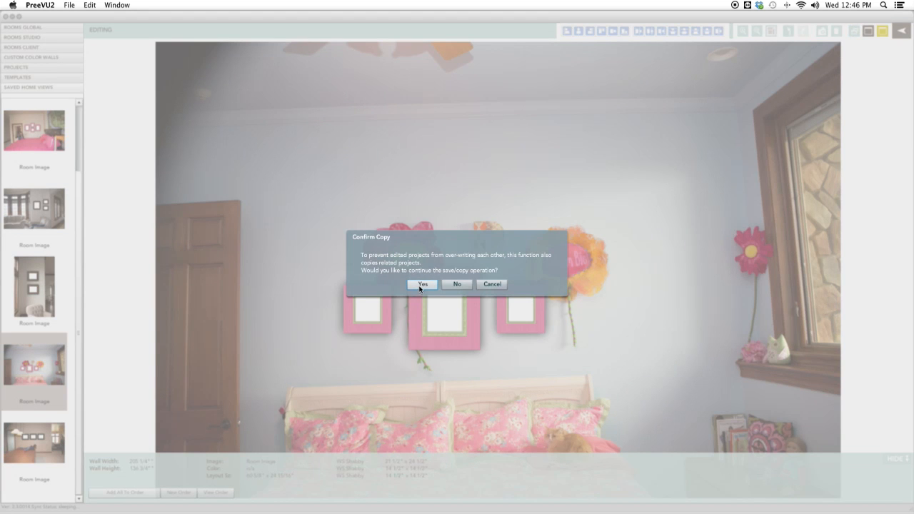
pyautogui.click(422, 284)
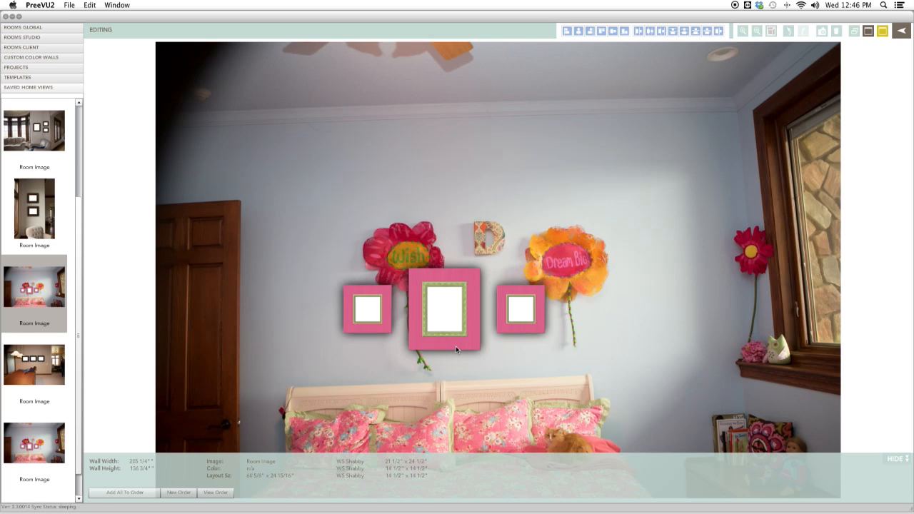
# Delete the two small side frames from the bedroom home view, keeping the centre frame.
pyautogui.click(364, 324)
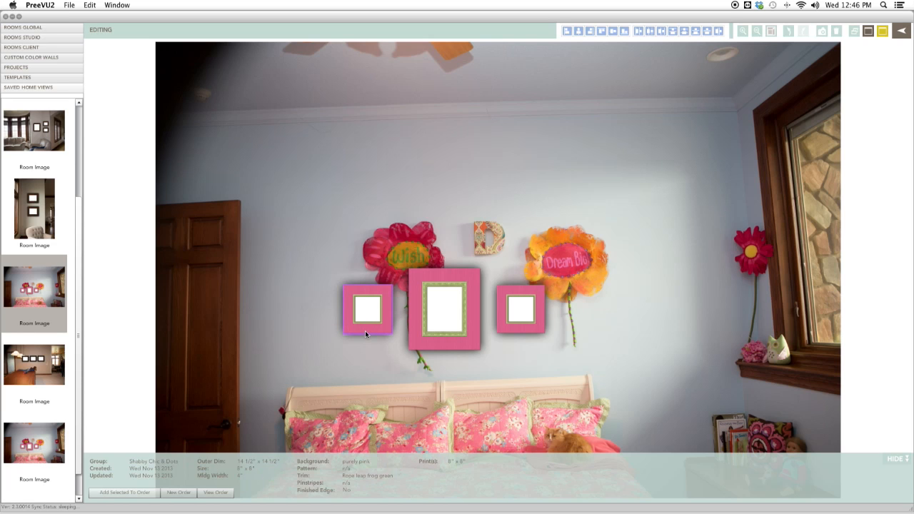
pyautogui.press('Delete')
pyautogui.click(511, 332)
pyautogui.press('Delete')
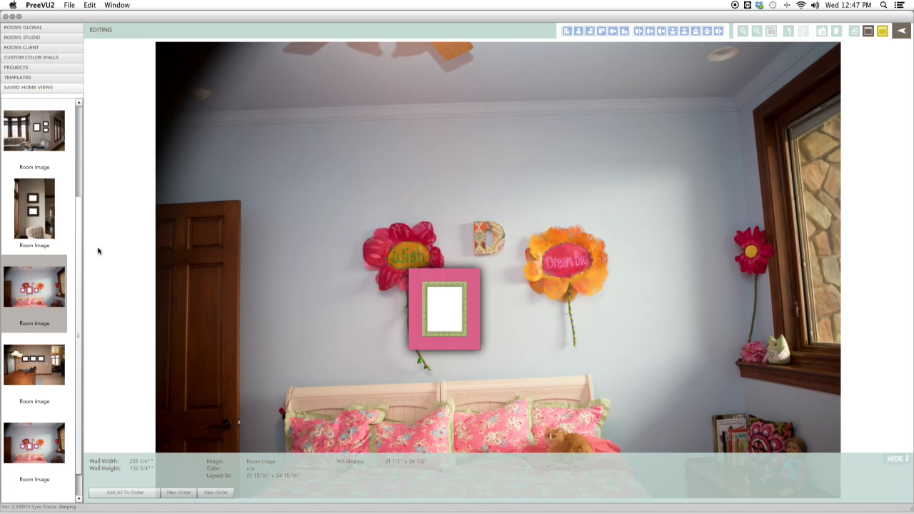
# Browse the saved home views and save a copy of the dining room view, confirming the copy.
pyautogui.scroll(5, 74, 289)
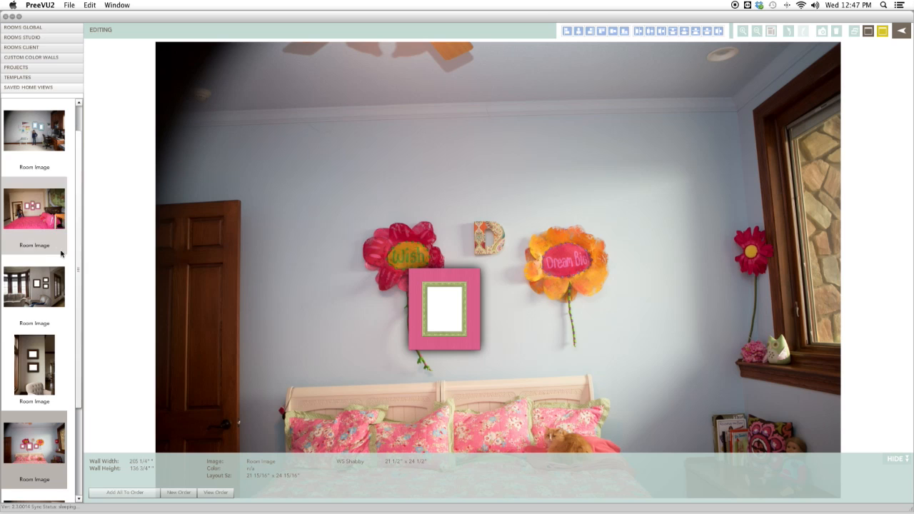
pyautogui.moveTo(35, 285); pyautogui.dragTo(377, 291)
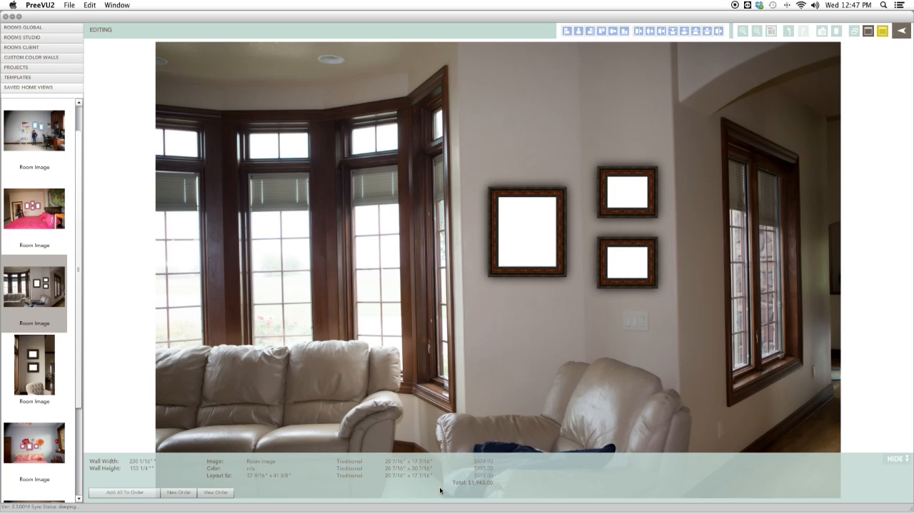
pyautogui.moveTo(475, 482)
pyautogui.click(35, 366)
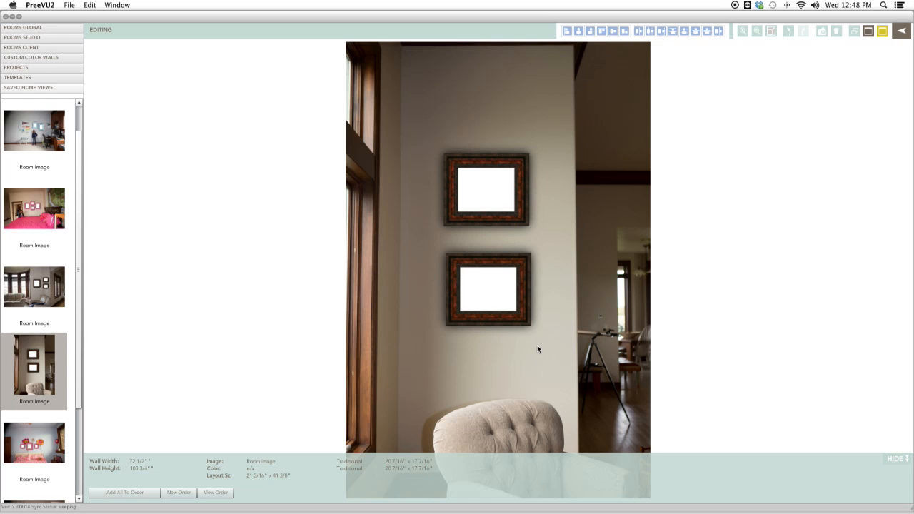
pyautogui.scroll(-2, 76, 446)
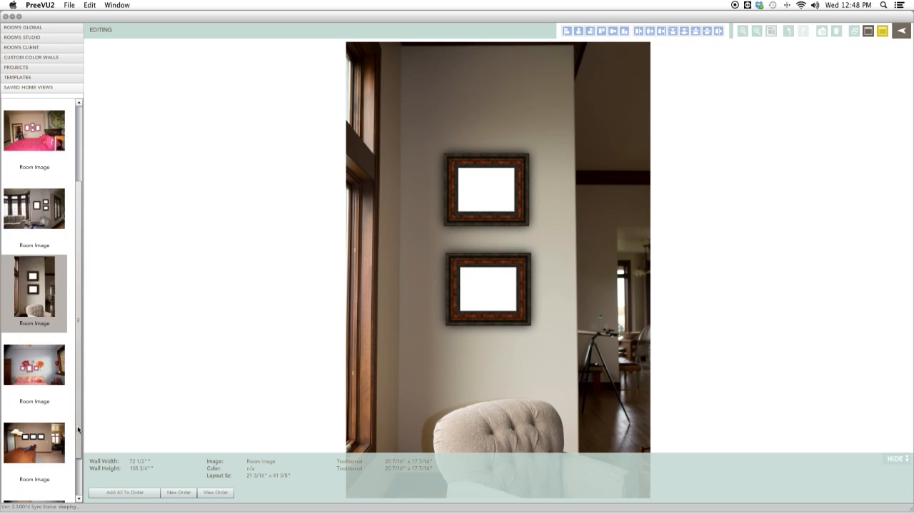
pyautogui.click(36, 369)
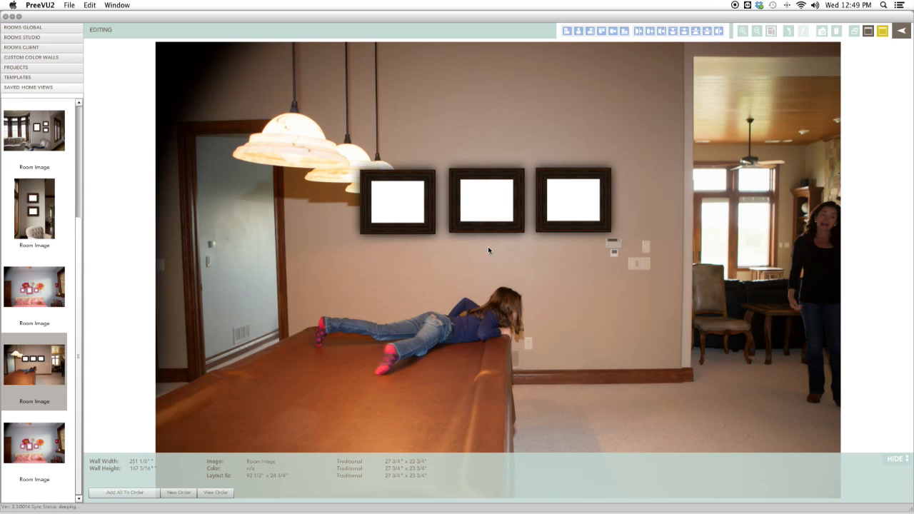
pyautogui.click(857, 33)
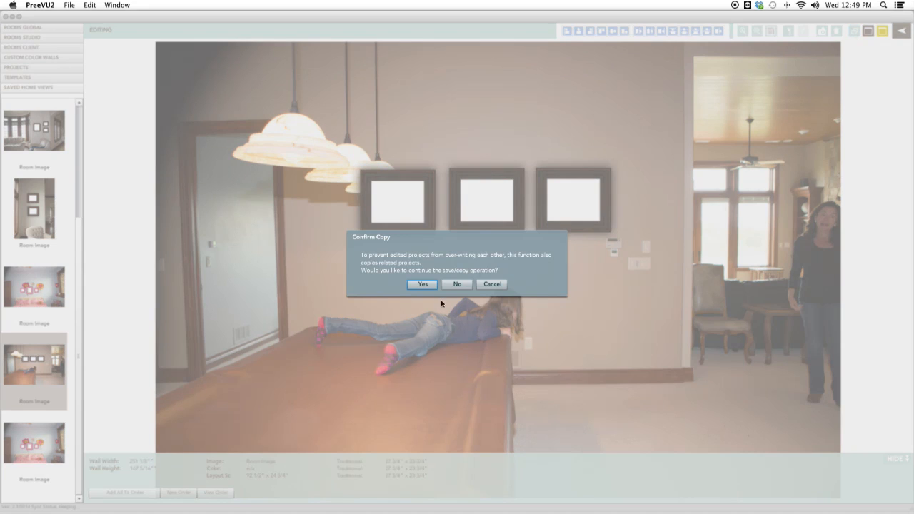
pyautogui.click(423, 284)
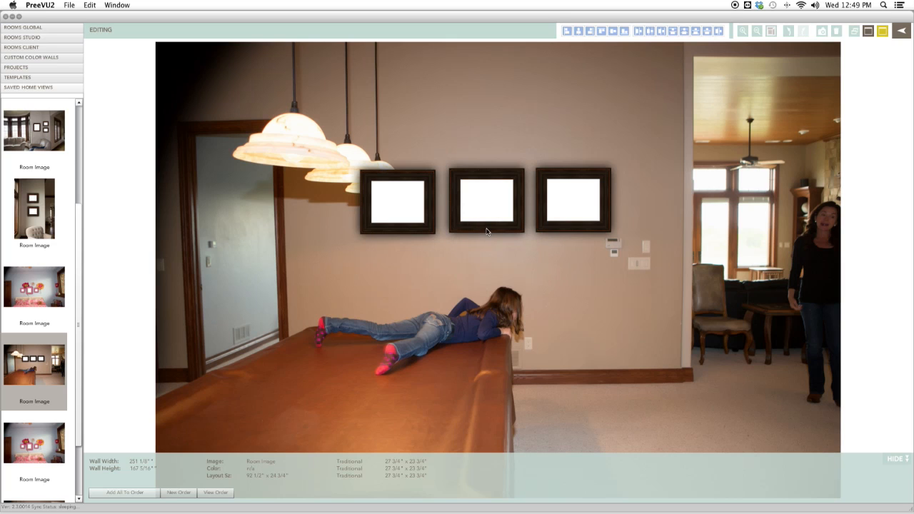
# Open the centre dining room frame and change its layout to 20"x24", saving and returning to the room.
pyautogui.click(487, 231)
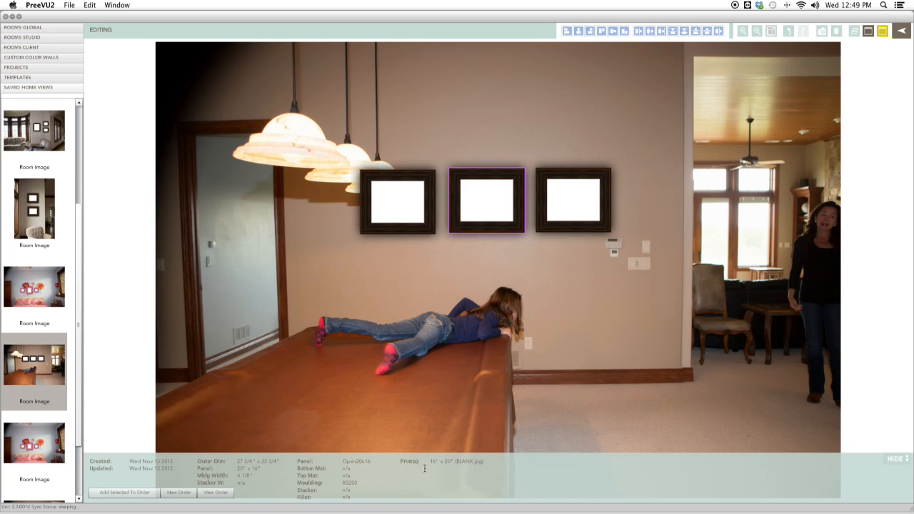
pyautogui.doubleClick(488, 231)
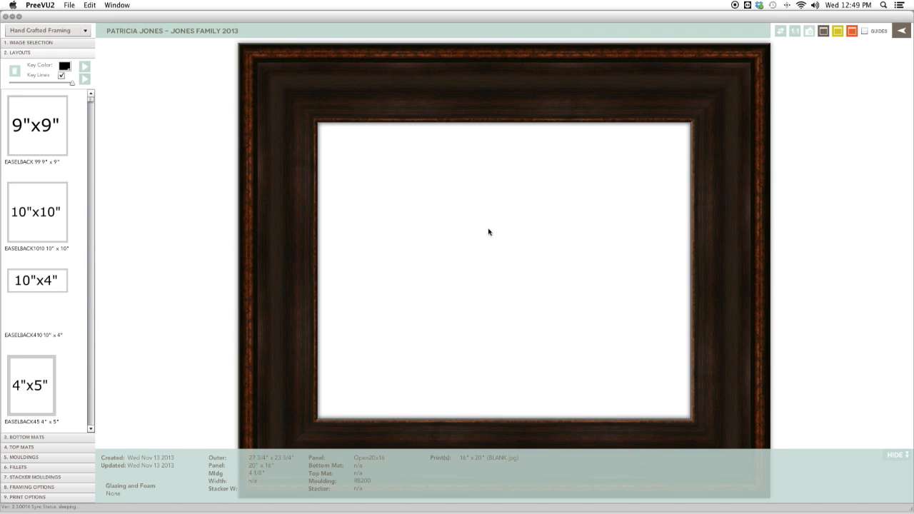
pyautogui.click(91, 430)
pyautogui.moveTo(92, 429); pyautogui.dragTo(91, 429)
pyautogui.click(37, 284)
pyautogui.moveTo(37, 284); pyautogui.dragTo(361, 276)
pyautogui.click(780, 31)
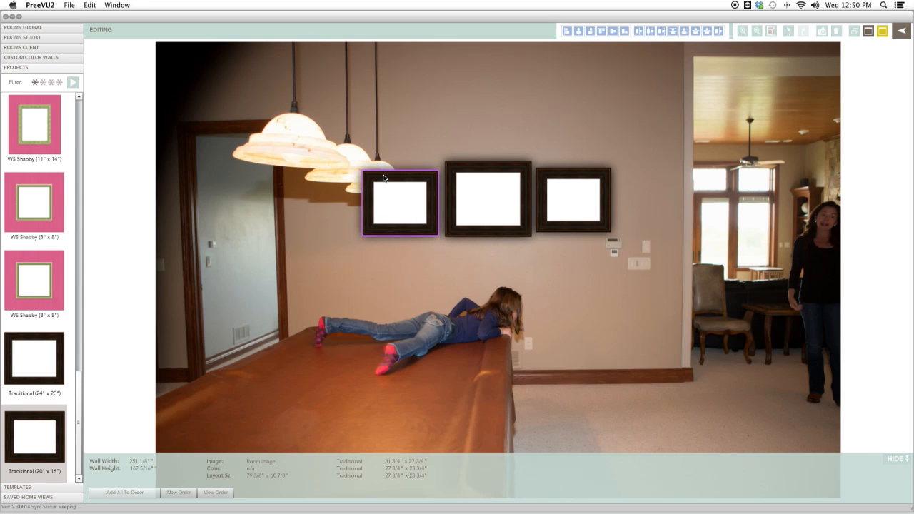
pyautogui.click(383, 178)
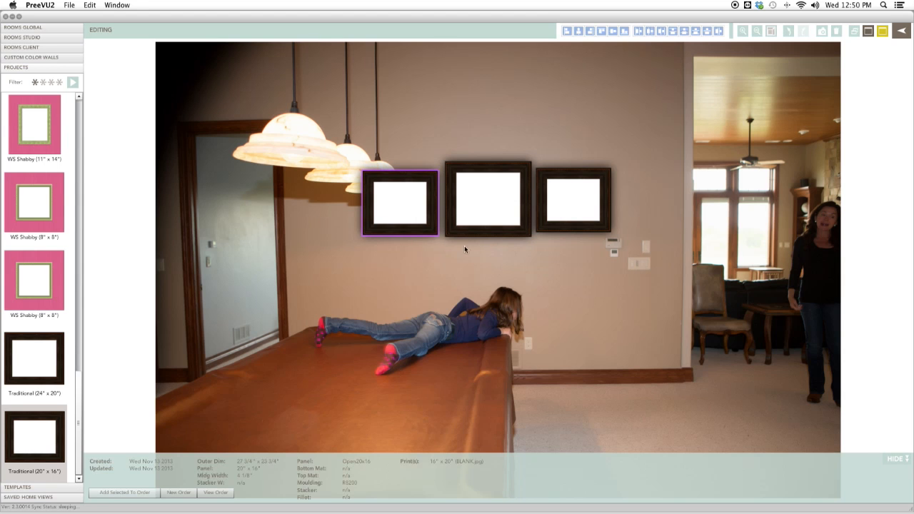
# Move the two side frames outward to space them around the enlarged centre frame and save the home view.
pyautogui.moveTo(413, 237); pyautogui.dragTo(407, 236)
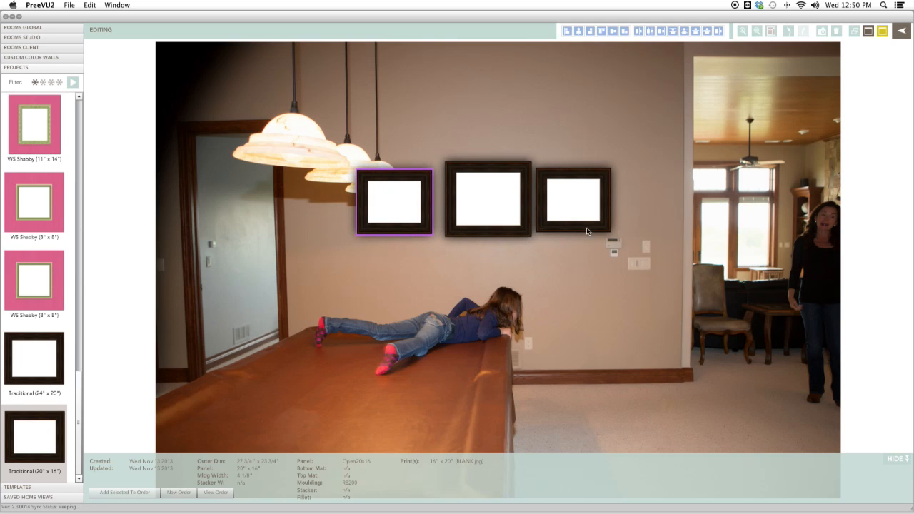
pyautogui.moveTo(587, 227); pyautogui.dragTo(592, 227)
pyautogui.click(446, 237)
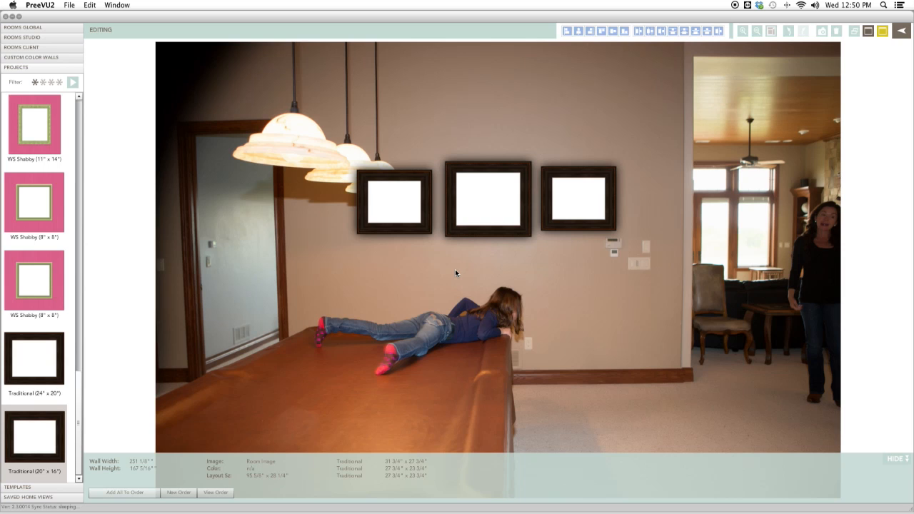
pyautogui.click(867, 31)
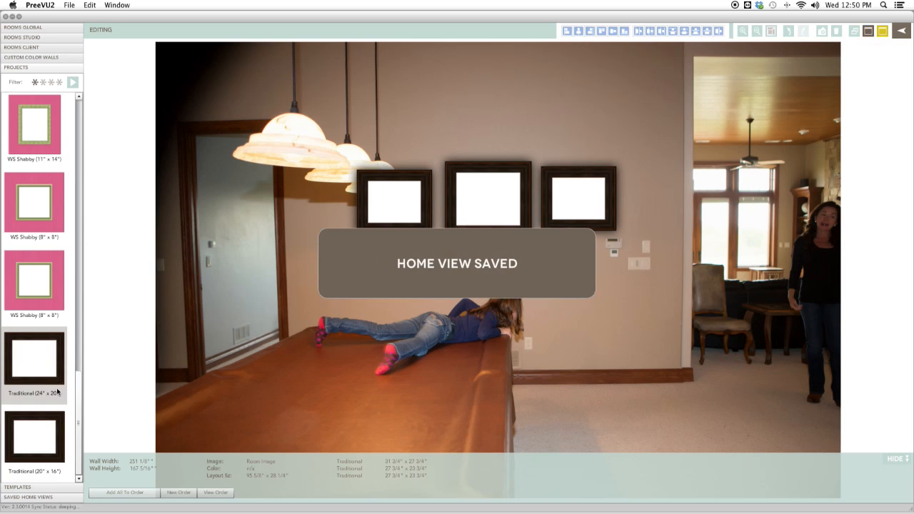
# Load the pink bedroom home view and save a copy of it, confirming the copy.
pyautogui.click(21, 497)
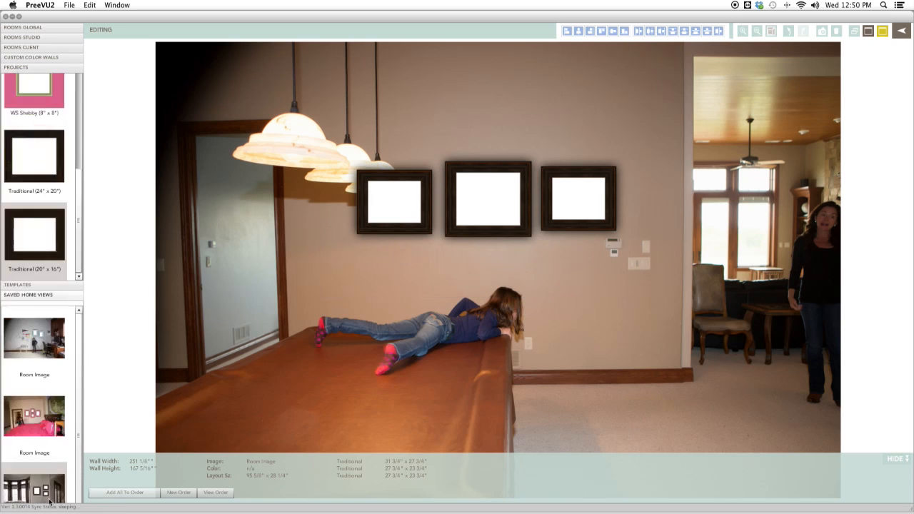
pyautogui.moveTo(55, 217); pyautogui.dragTo(513, 339)
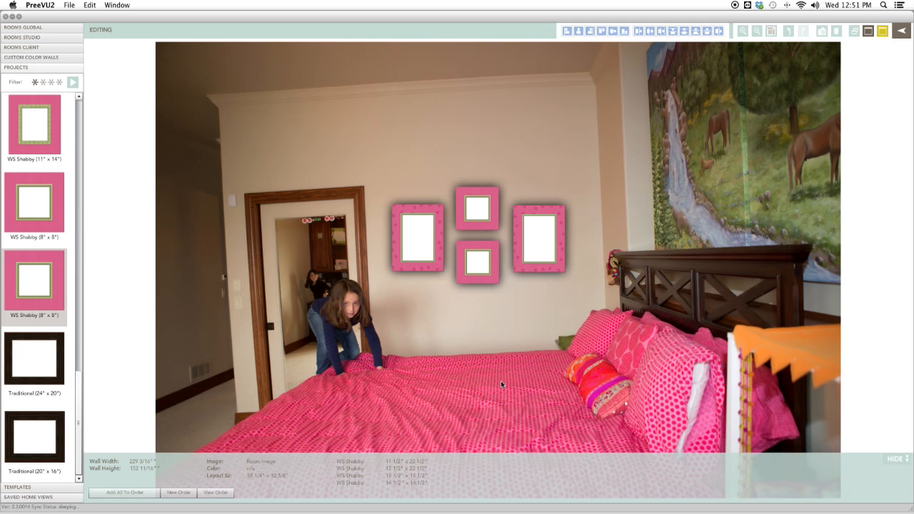
pyautogui.click(856, 33)
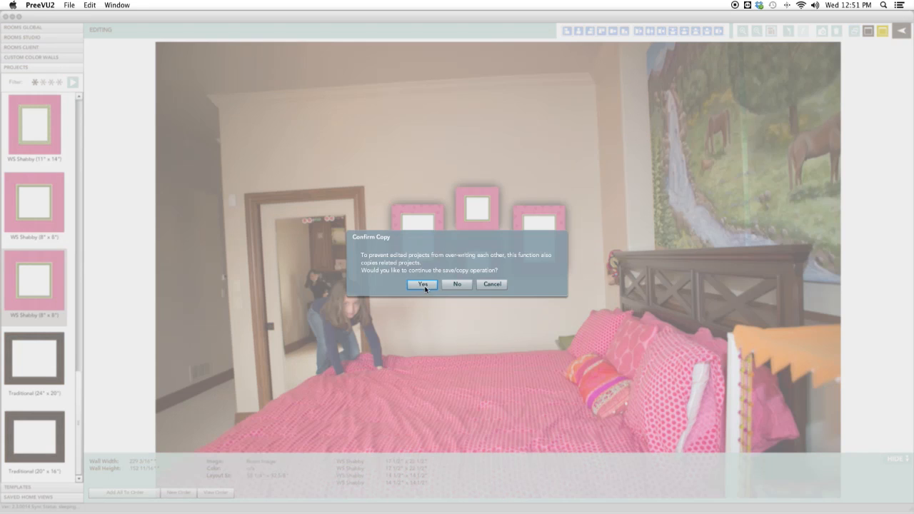
pyautogui.click(422, 284)
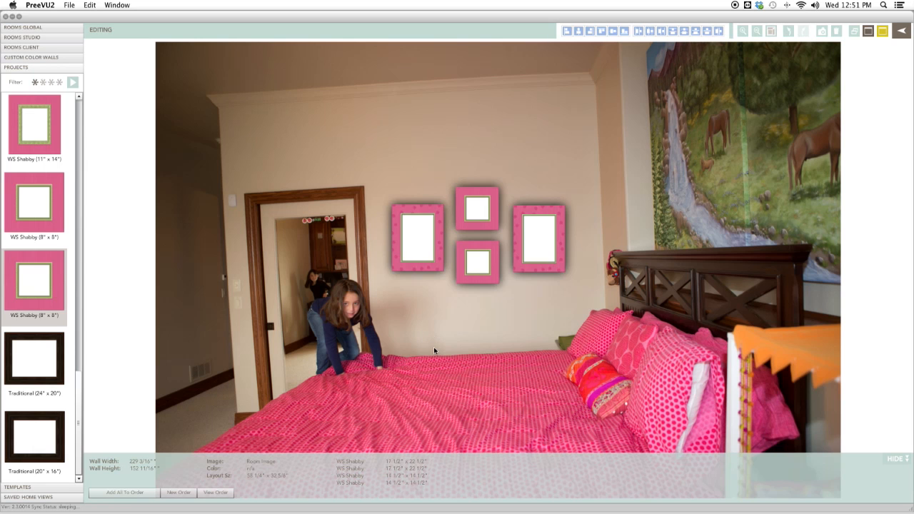
# Delete the two tall side frames from the bedroom view, keeping the two small square frames.
pyautogui.click(439, 216)
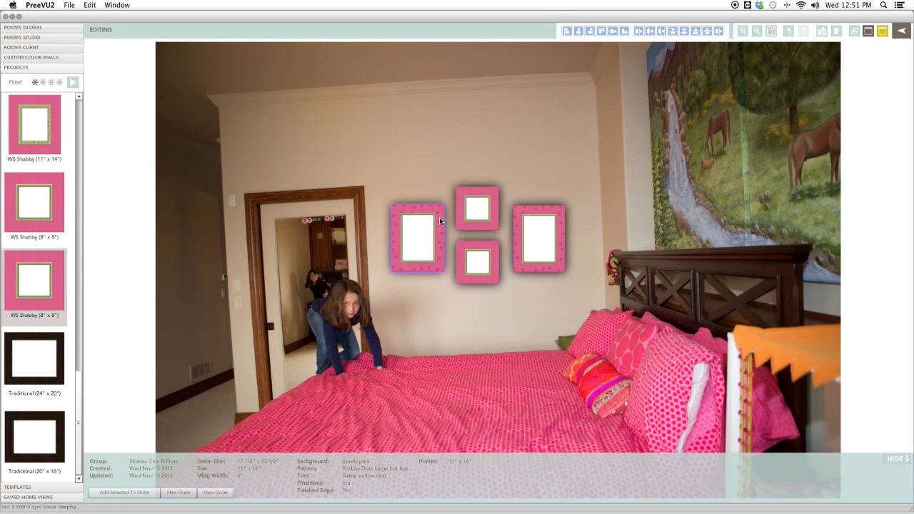
pyautogui.press('Delete')
pyautogui.click(534, 269)
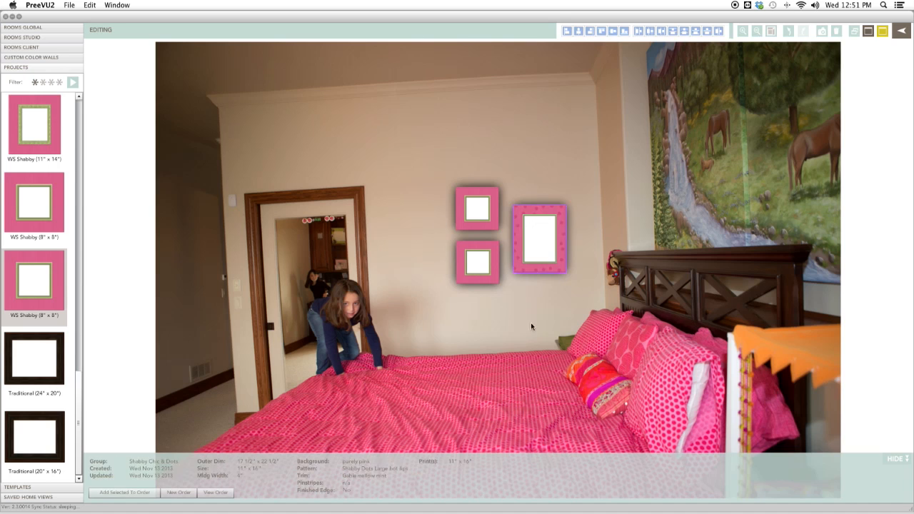
pyautogui.press('Delete')
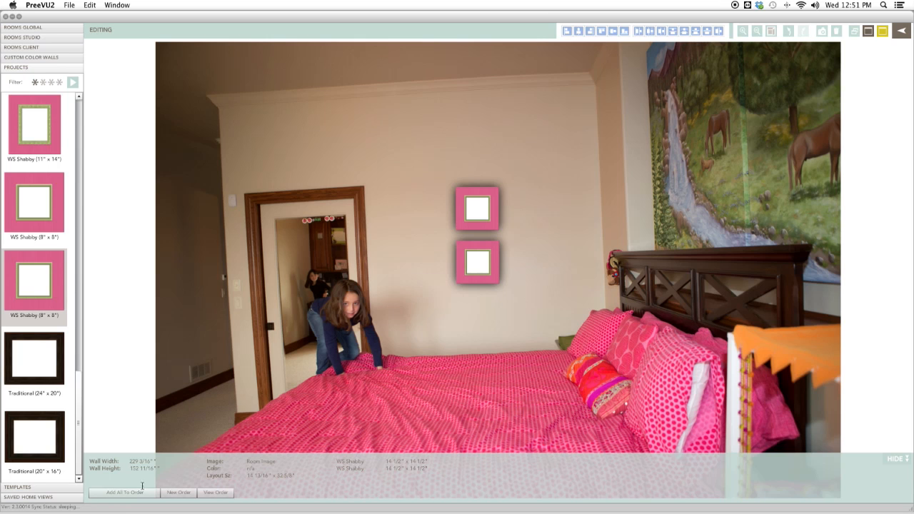
# Add the WS Shabby 11"x14" project to the bedroom wall beside the two small frames.
pyautogui.click(65, 498)
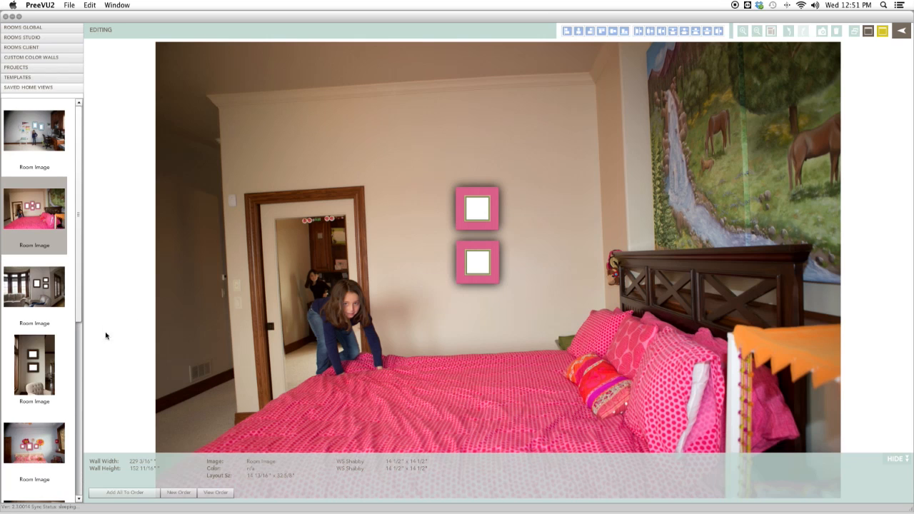
pyautogui.scroll(-3, 43, 400)
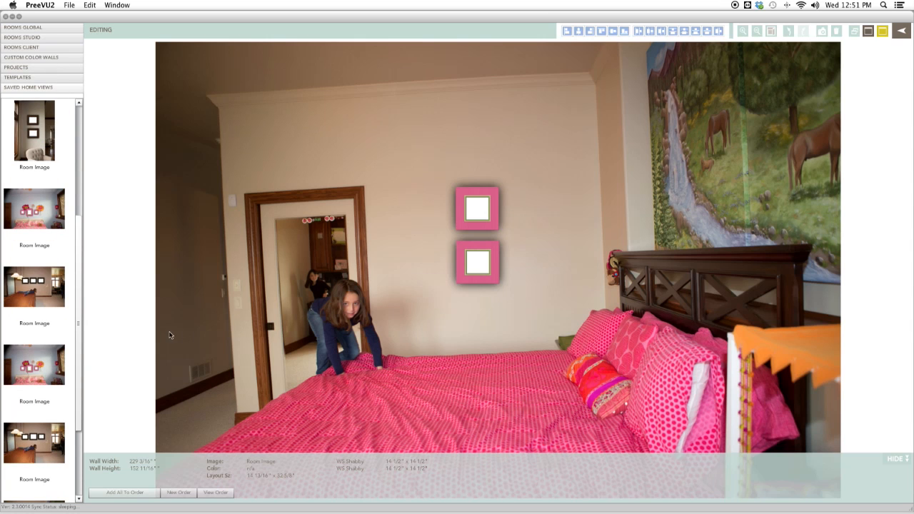
pyautogui.moveTo(80, 345); pyautogui.dragTo(88, 157)
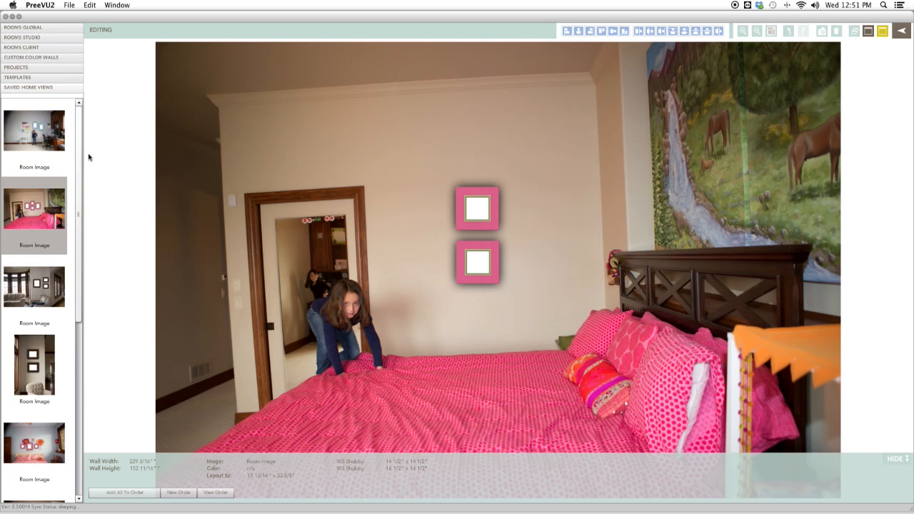
pyautogui.click(45, 68)
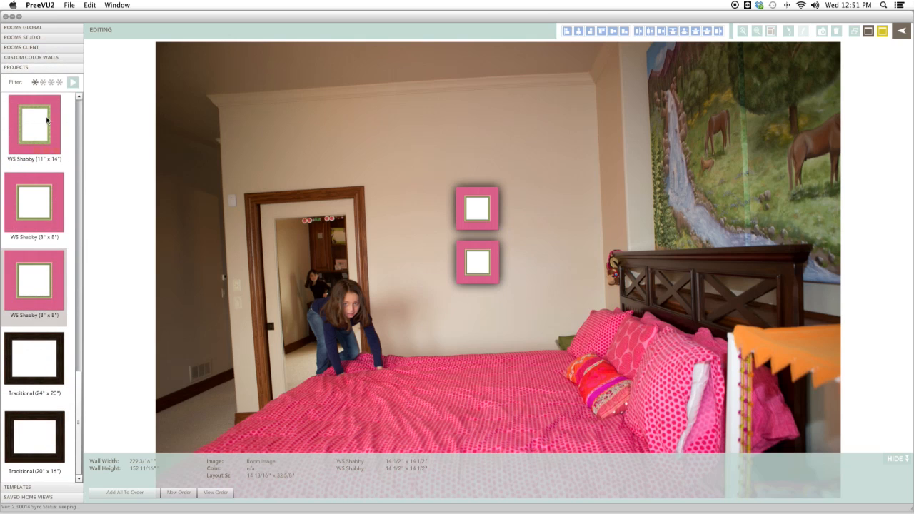
pyautogui.moveTo(51, 124); pyautogui.dragTo(414, 232)
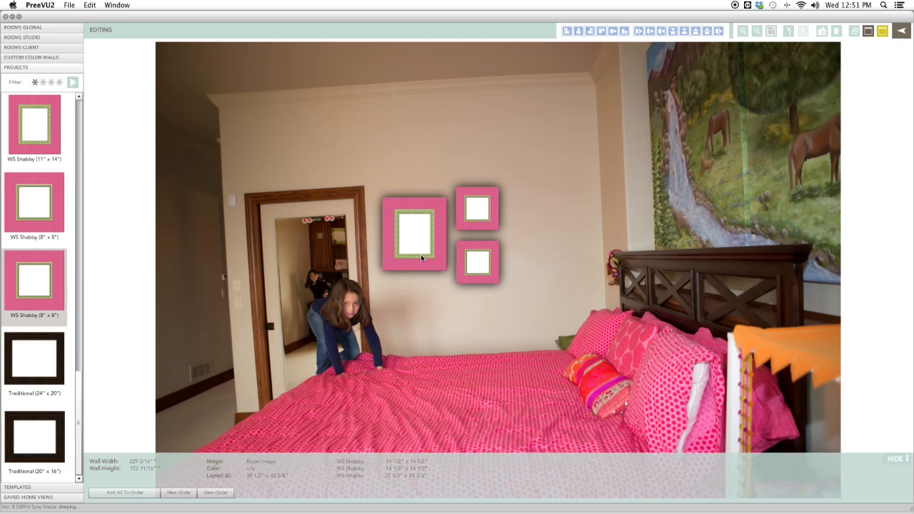
# Open the new frame in the frame builder and change its background colour to mellow mint.
pyautogui.click(416, 259)
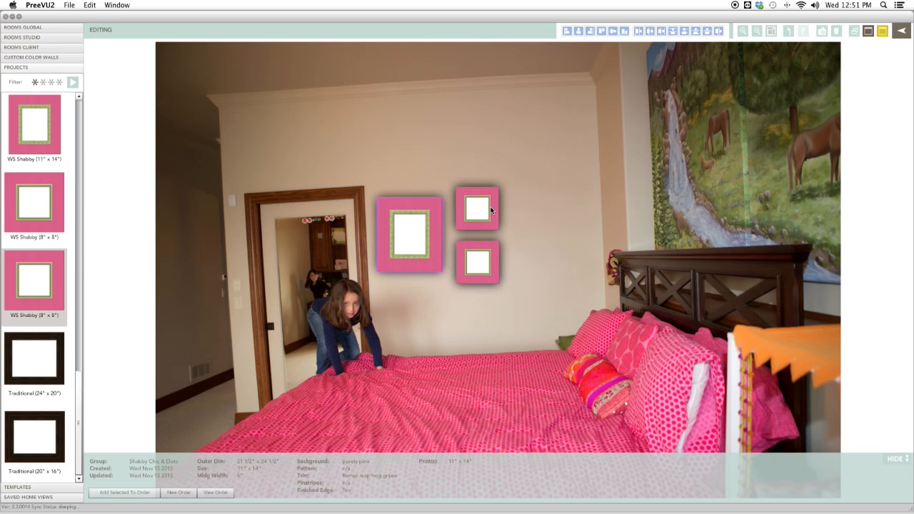
pyautogui.doubleClick(432, 264)
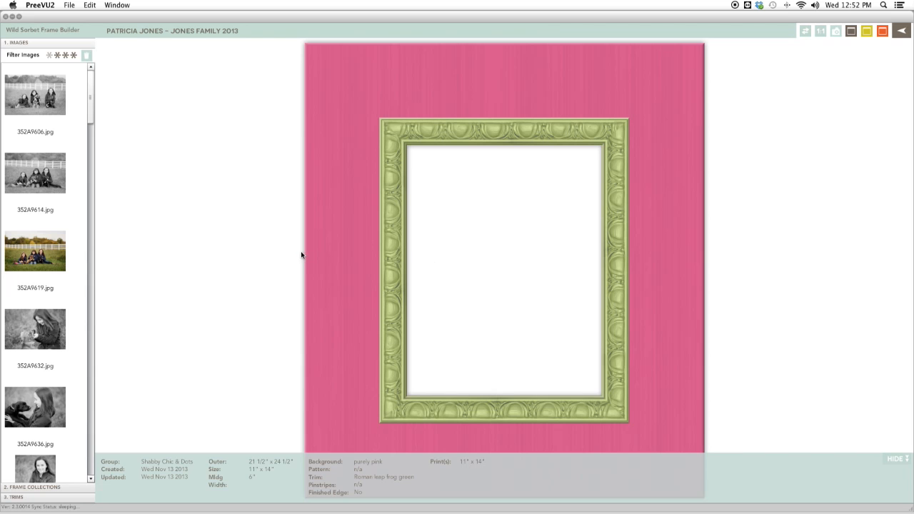
pyautogui.click(74, 488)
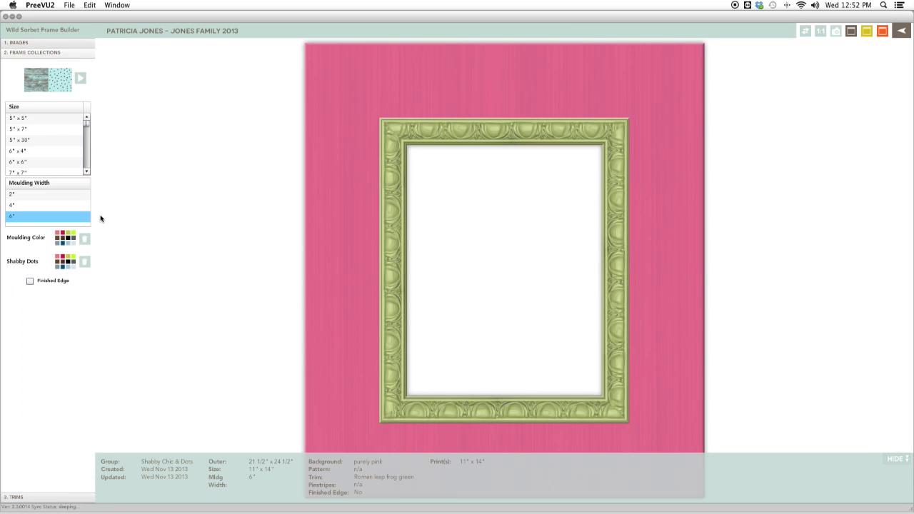
pyautogui.click(70, 237)
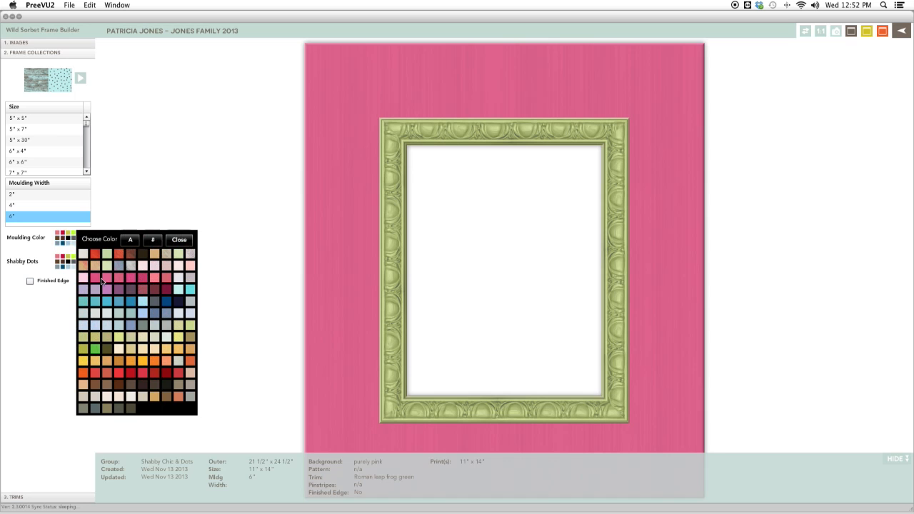
pyautogui.click(108, 254)
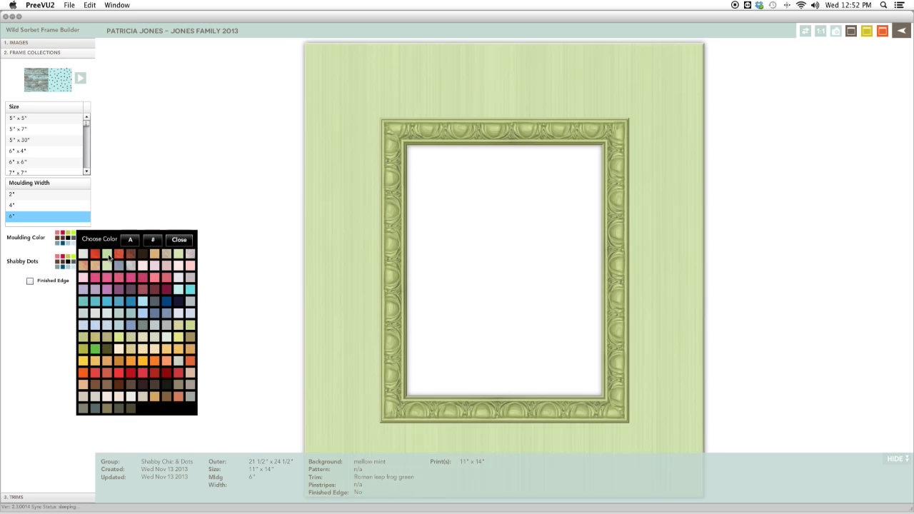
# Set the frame's trim colour to purely pink.
pyautogui.click(40, 496)
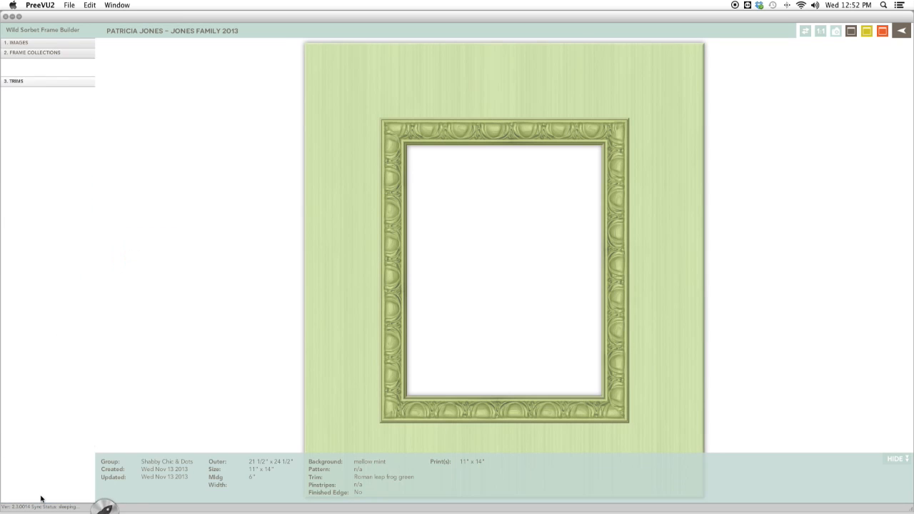
pyautogui.click(62, 82)
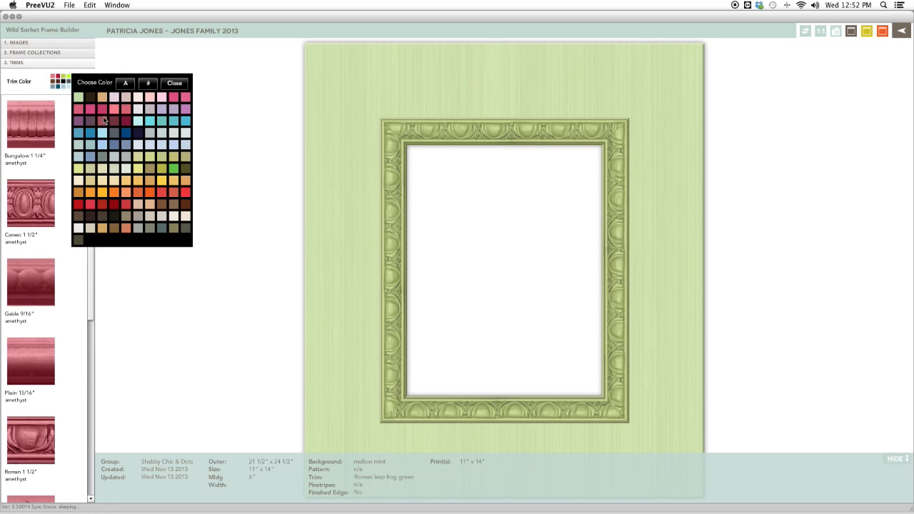
pyautogui.click(116, 110)
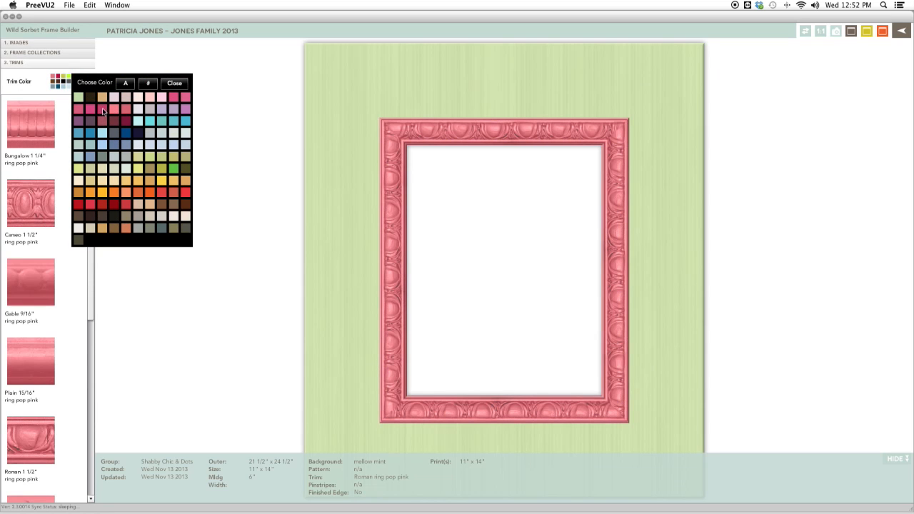
pyautogui.click(91, 110)
pyautogui.click(82, 111)
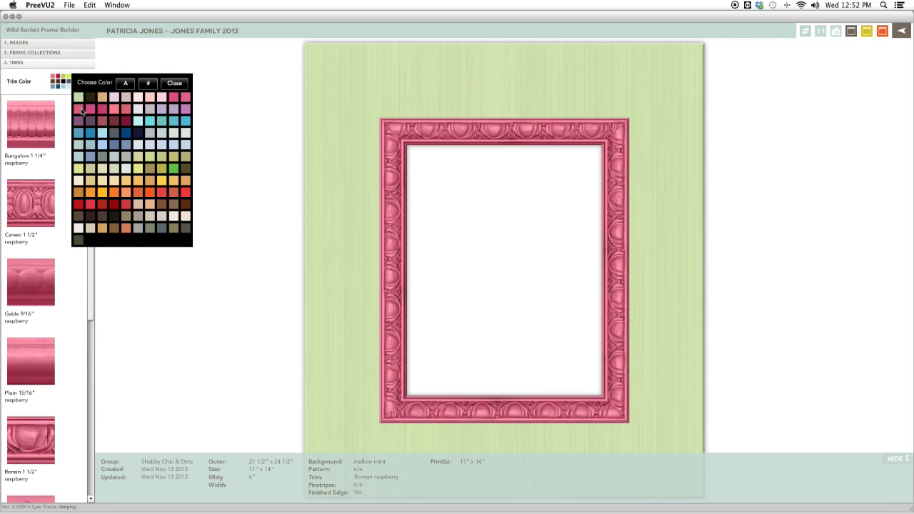
pyautogui.click(185, 97)
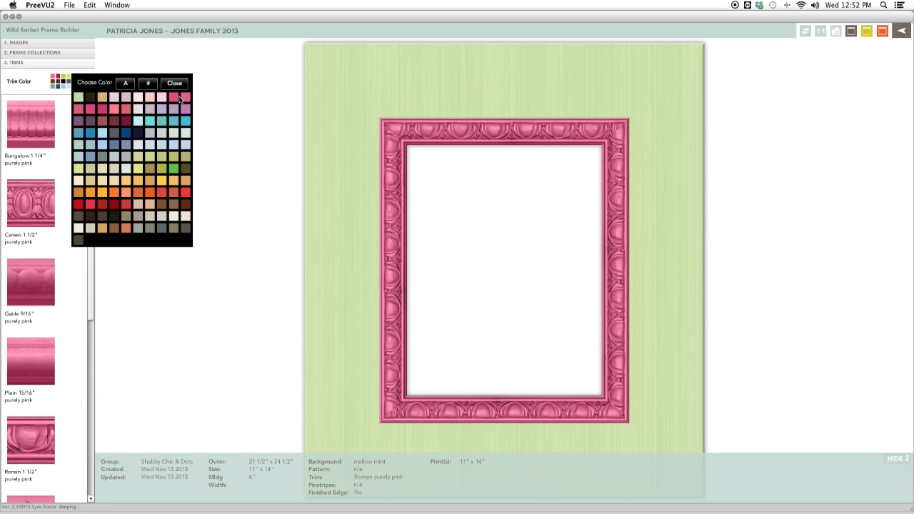
pyautogui.click(174, 83)
# Rotate the frame to landscape, save it and return to the bedroom view.
pyautogui.click(811, 33)
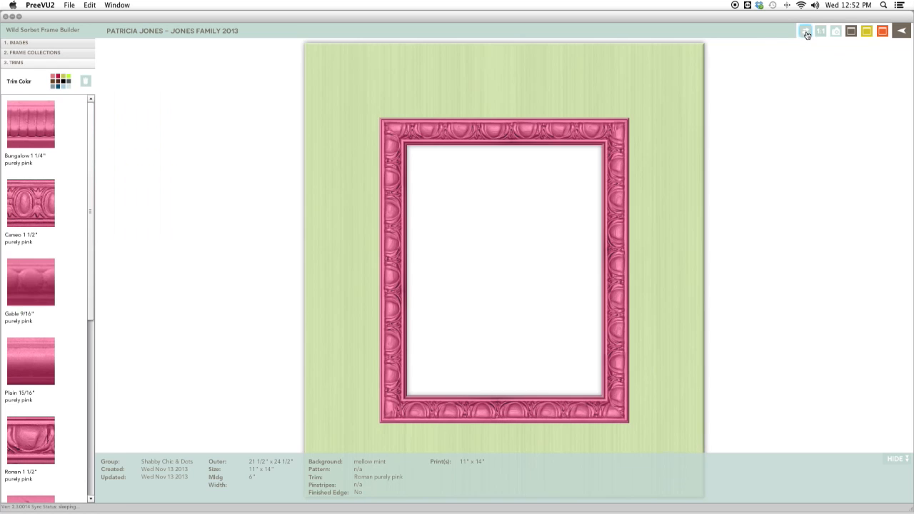
pyautogui.click(868, 33)
pyautogui.click(902, 31)
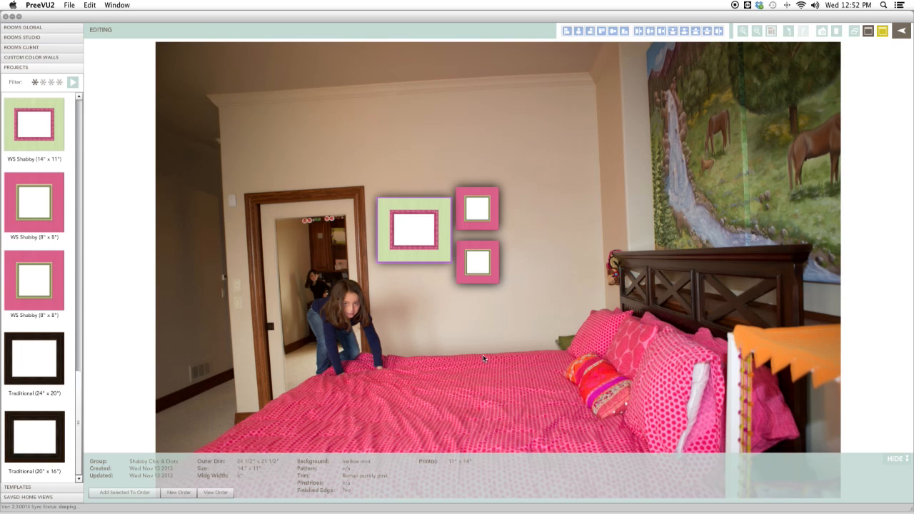
pyautogui.click(471, 259)
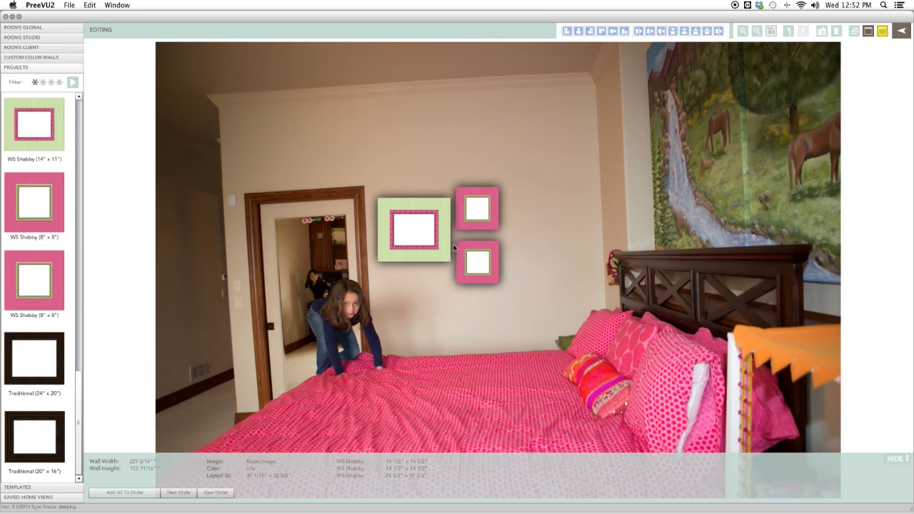
# Rearrange the landscape frame and the two small frames into a grouping on the wall.
pyautogui.moveTo(467, 243); pyautogui.dragTo(521, 220)
pyautogui.moveTo(438, 249); pyautogui.dragTo(460, 259)
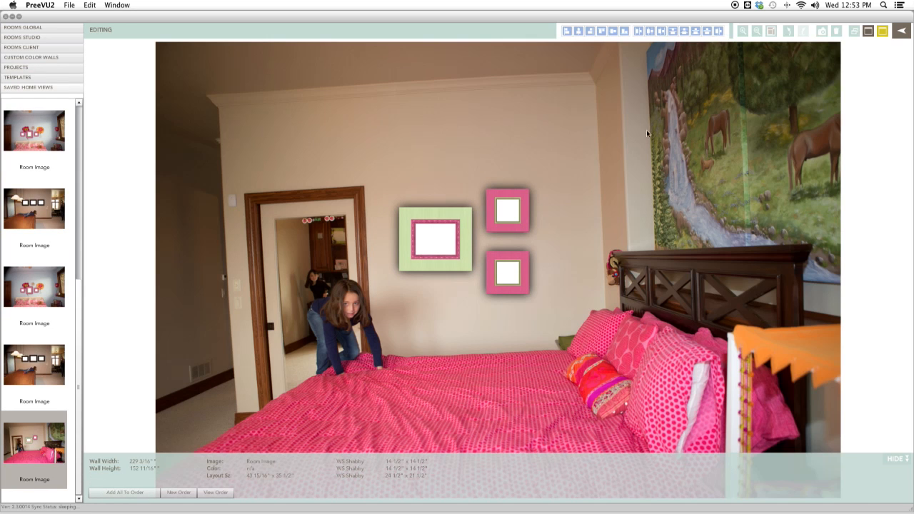
pyautogui.click(515, 226)
pyautogui.keyDown('shift'); pyautogui.click(515, 259); pyautogui.keyUp('shift')
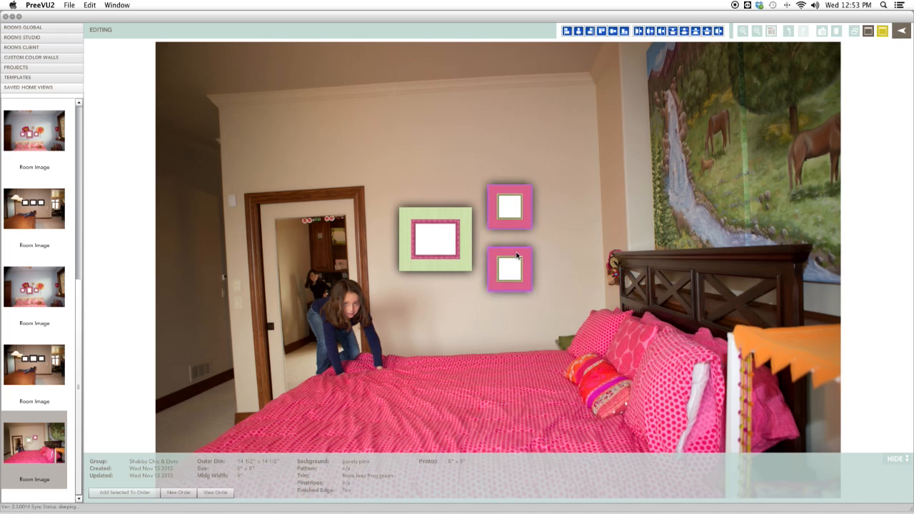
pyautogui.moveTo(516, 262)
pyautogui.mouseDown()
pyautogui.moveTo(528, 261)
pyautogui.moveTo(512, 272)
pyautogui.mouseUp()
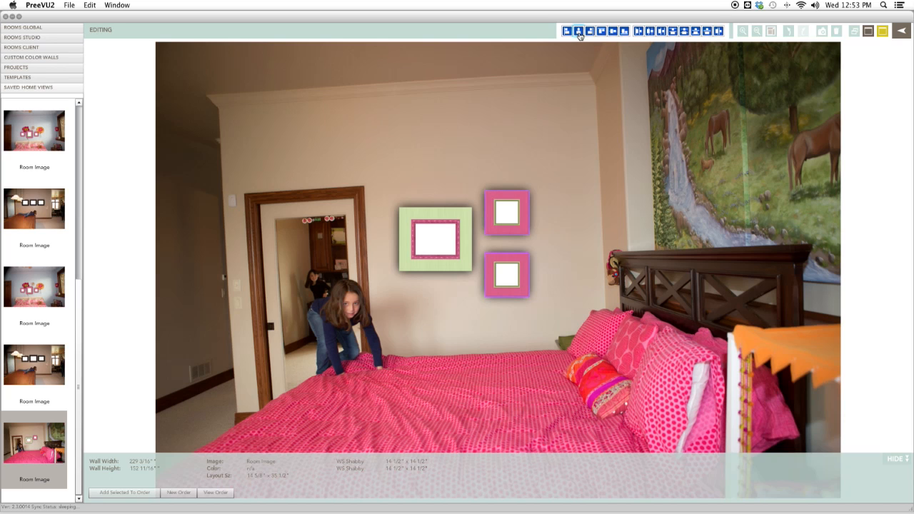
# Delete the two small frames and centre the landscape frame on the bedroom wall above the bed.
pyautogui.click(552, 179)
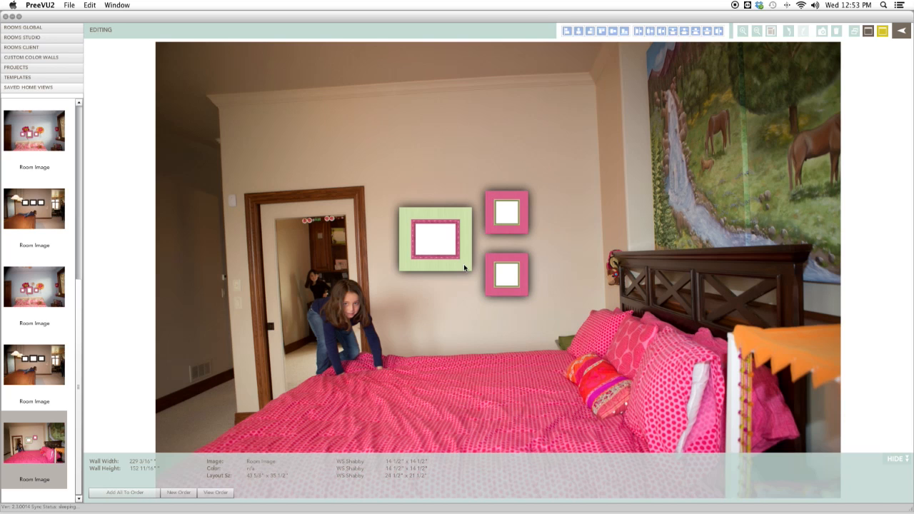
pyautogui.moveTo(464, 268); pyautogui.dragTo(461, 268)
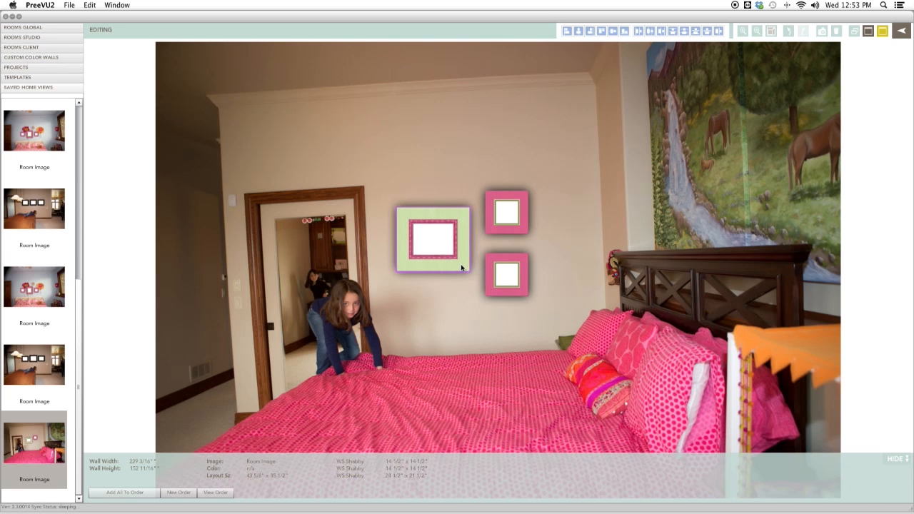
pyautogui.click(463, 289)
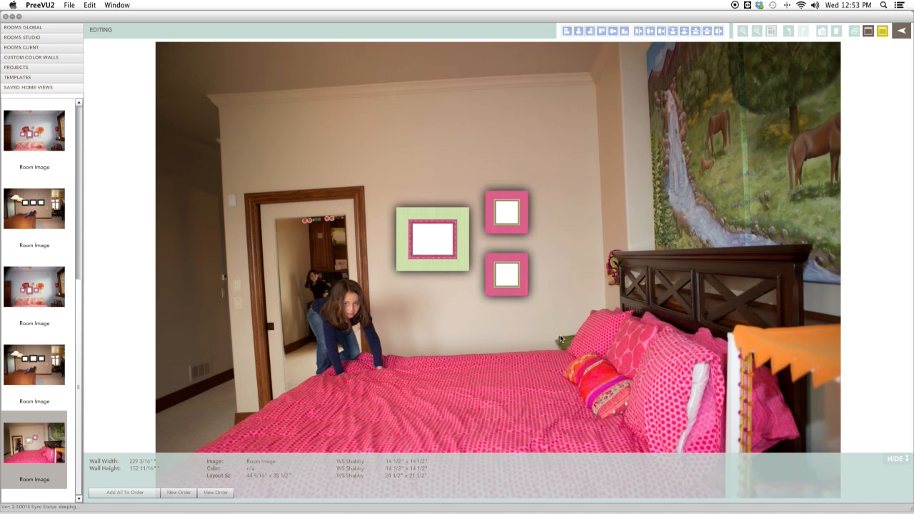
pyautogui.click(521, 275)
pyautogui.press('Delete')
pyautogui.click(514, 228)
pyautogui.press('Delete')
pyautogui.moveTo(454, 259); pyautogui.dragTo(496, 267)
pyautogui.click(494, 307)
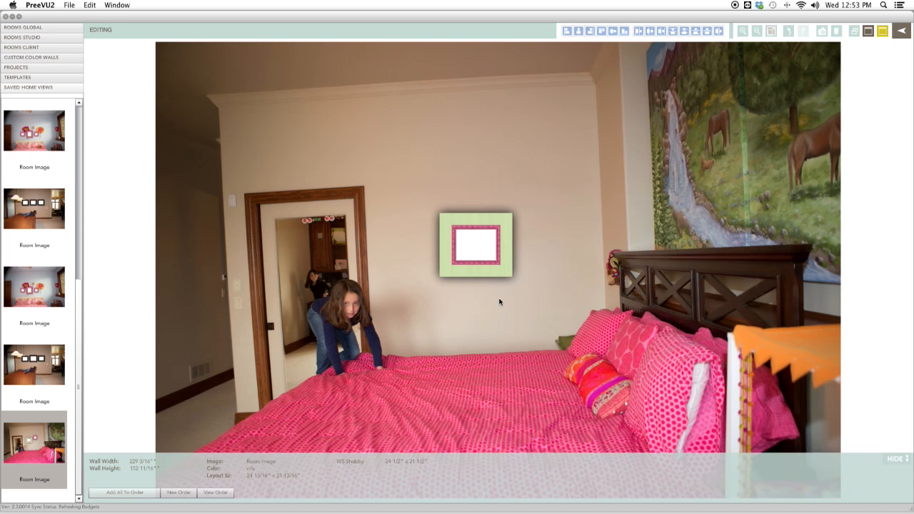
# Return to the client's images and open 352A0007.jpg in full view before going back to the grid.
pyautogui.click(869, 32)
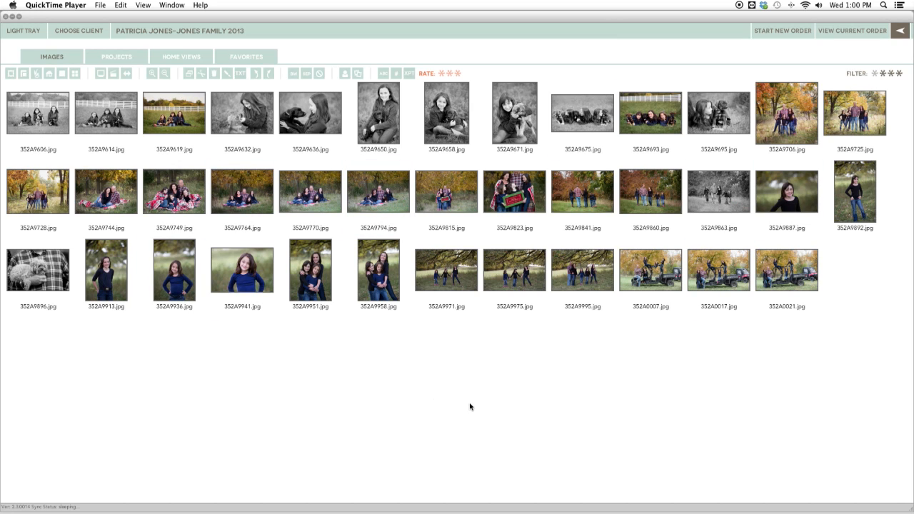
pyautogui.click(634, 284)
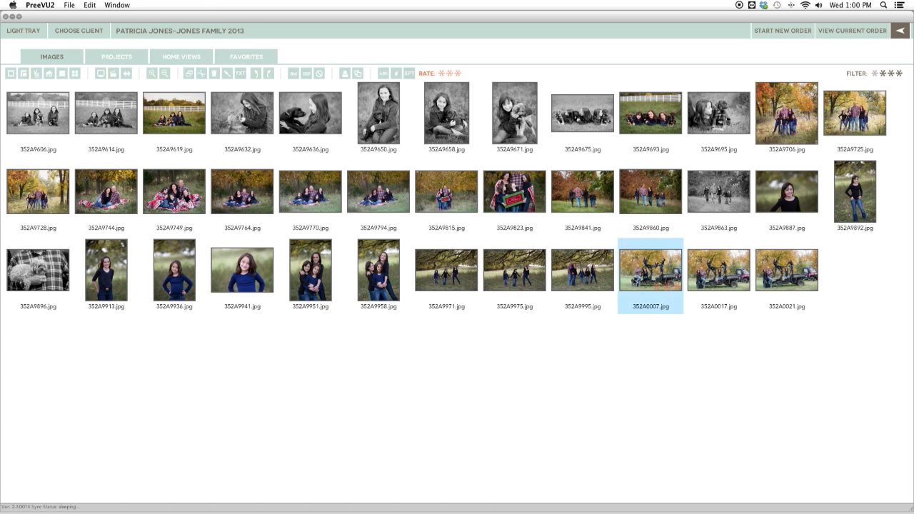
pyautogui.click(643, 314)
pyautogui.doubleClick(643, 283)
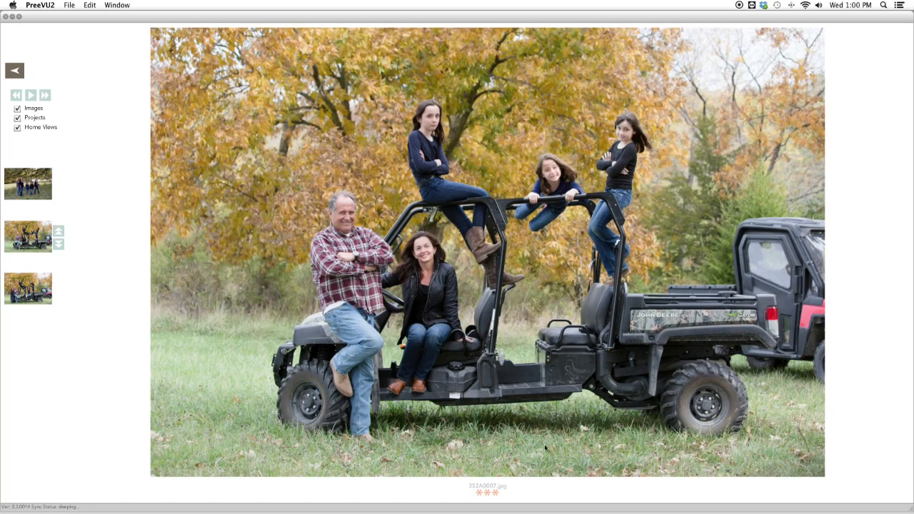
pyautogui.click(495, 493)
pyautogui.click(15, 70)
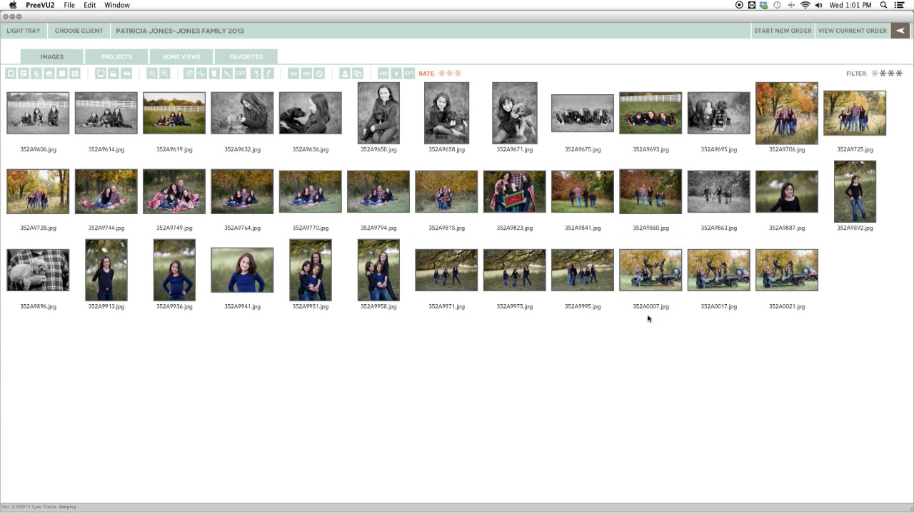
# Select images 352A0007, 352A0017 and 352A0021 and open them side by side for comparison.
pyautogui.click(650, 270)
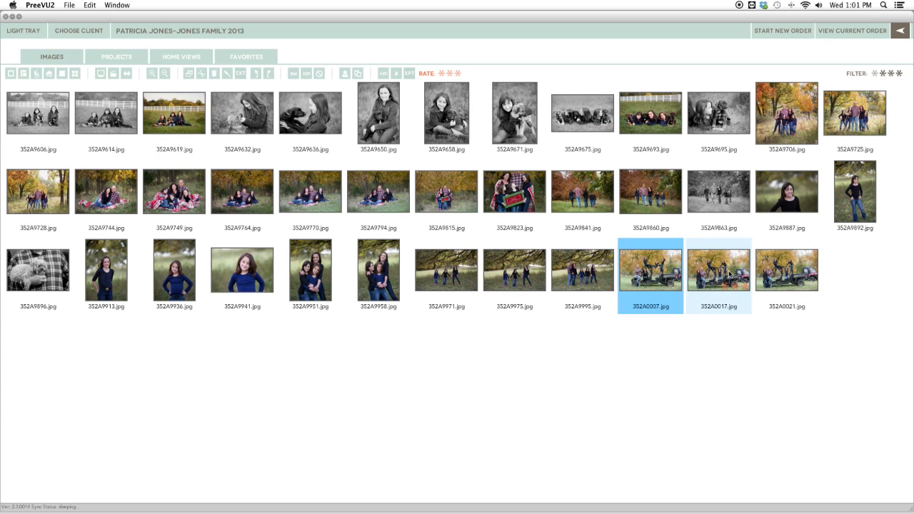
pyautogui.keyDown('shift'); pyautogui.click(731, 274); pyautogui.keyUp('shift')
pyautogui.keyDown('shift'); pyautogui.click(799, 277); pyautogui.keyUp('shift')
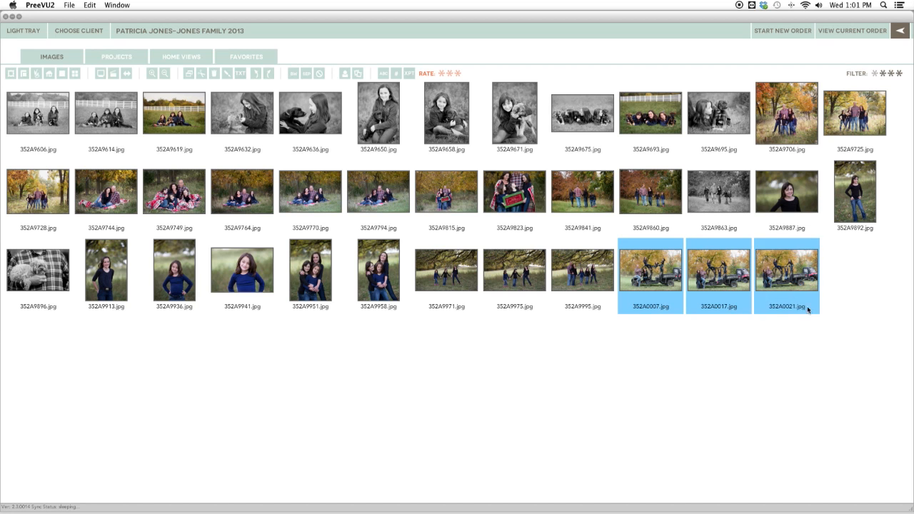
pyautogui.doubleClick(780, 271)
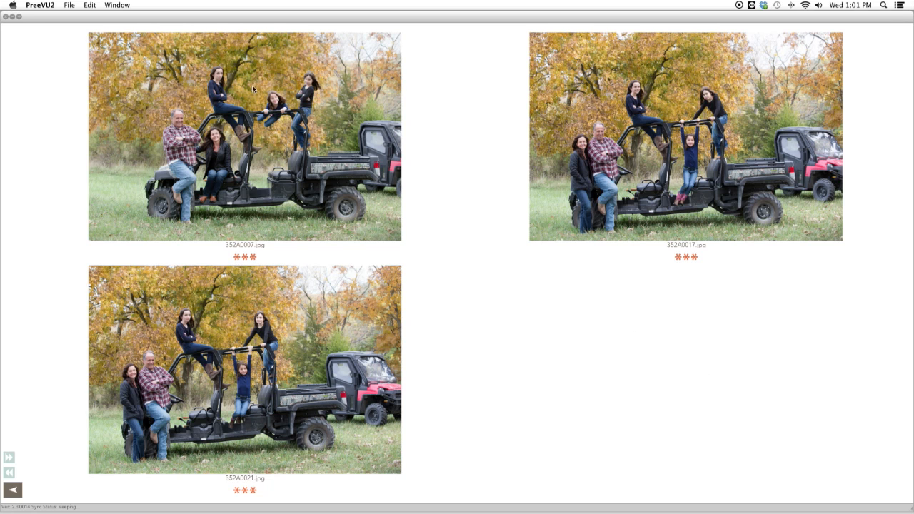
# Zoom in on the compared photos and clear the star rating of 352A0007.jpg.
pyautogui.scroll(5, 245, 133)
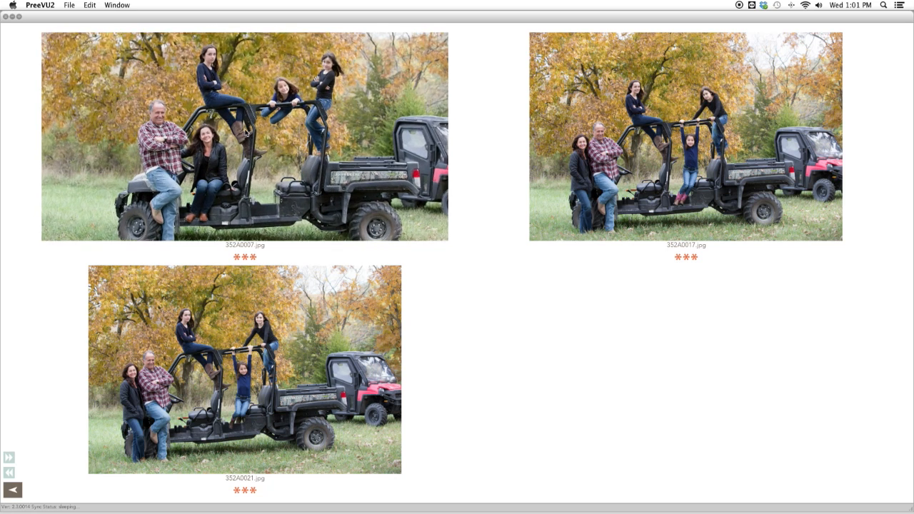
pyautogui.scroll(5, 245, 132)
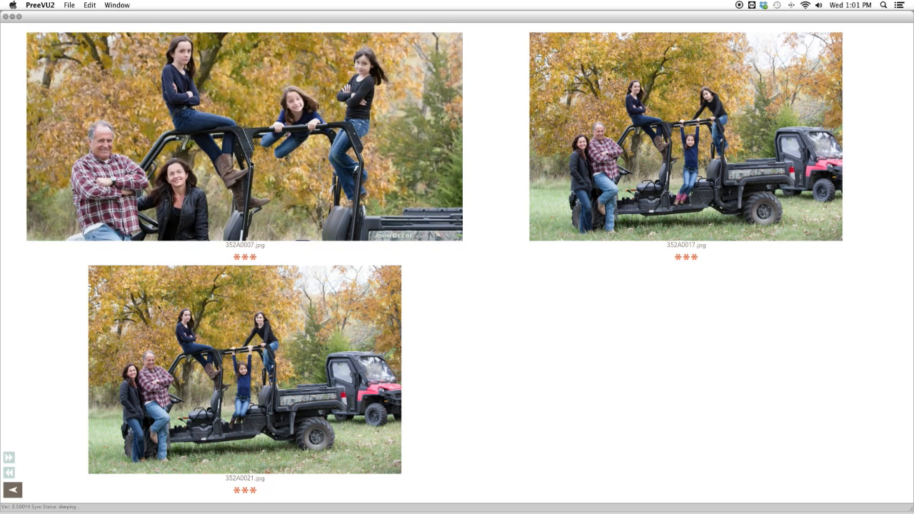
pyautogui.scroll(6, 643, 161)
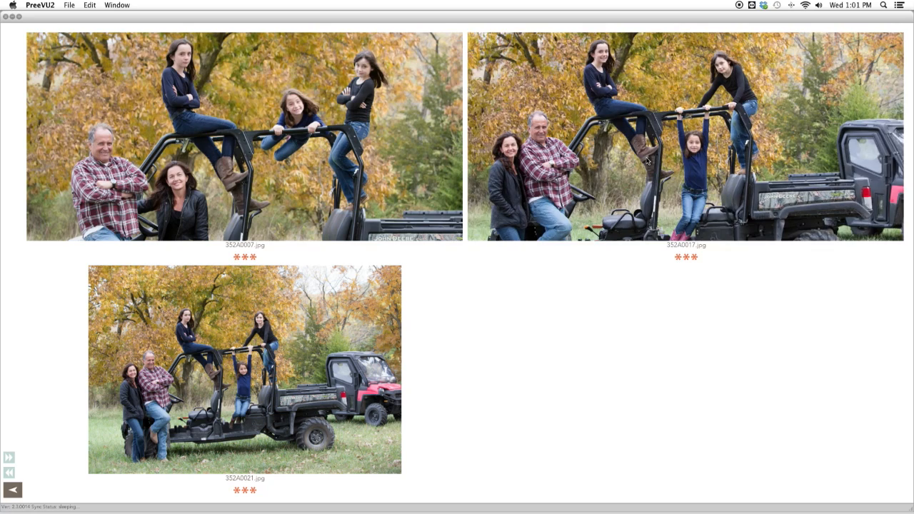
pyautogui.scroll(4, 646, 161)
pyautogui.scroll(5, 332, 385)
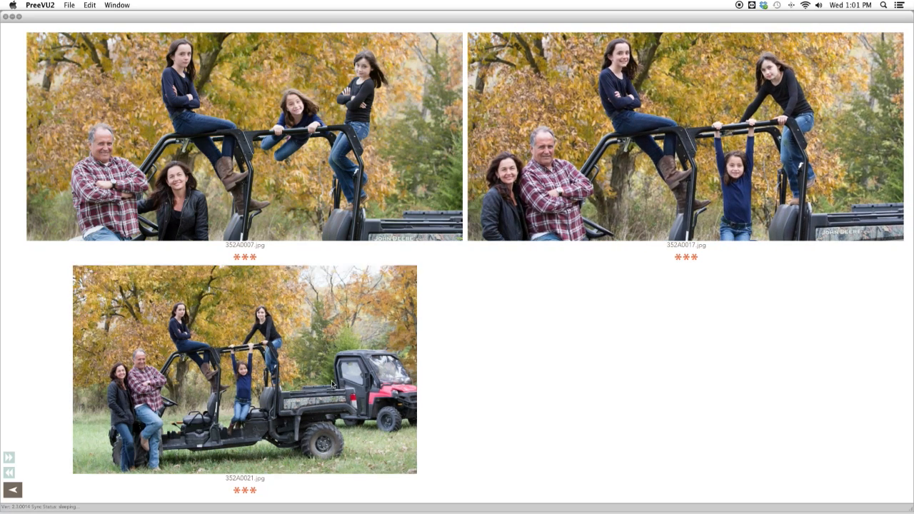
pyautogui.scroll(6, 333, 386)
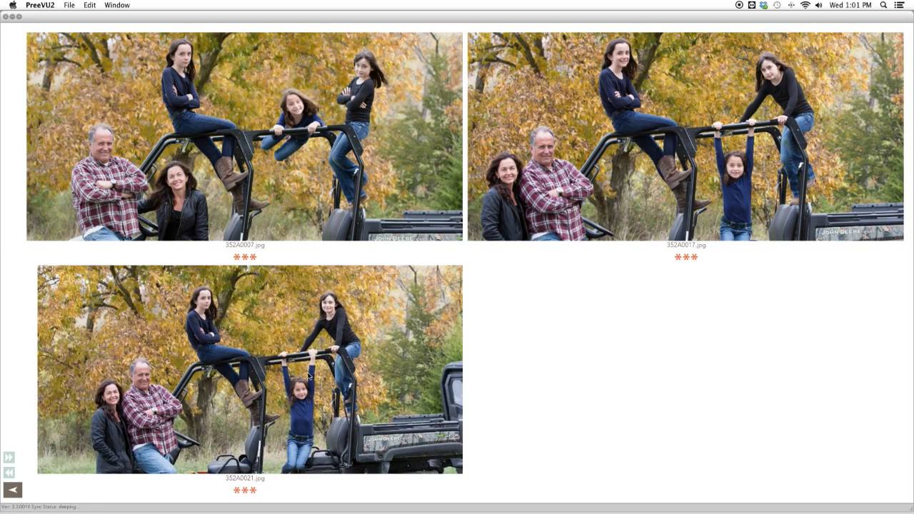
pyautogui.scroll(2, 308, 376)
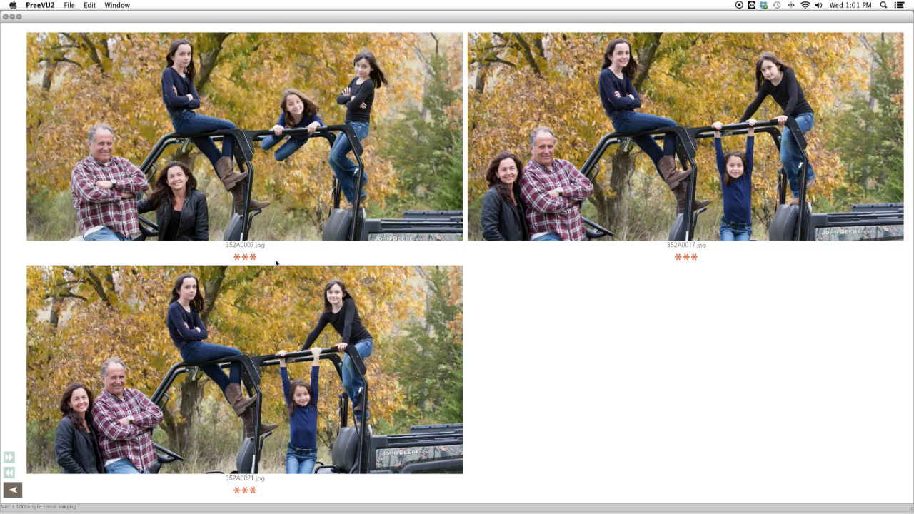
pyautogui.click(238, 258)
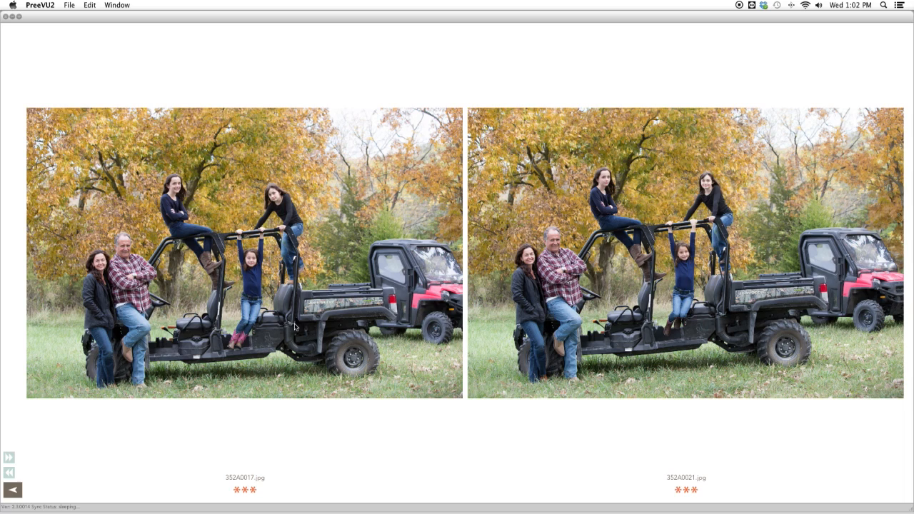
# Zoom and pan the remaining two photos, then clear the star rating of 352A0017.jpg.
pyautogui.scroll(5, 225, 319)
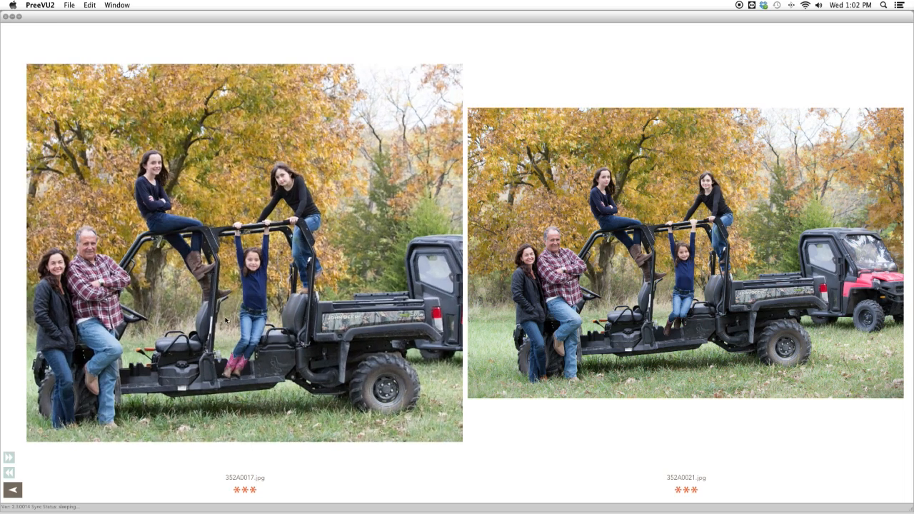
pyautogui.moveTo(225, 319); pyautogui.dragTo(275, 317)
pyautogui.scroll(5, 554, 312)
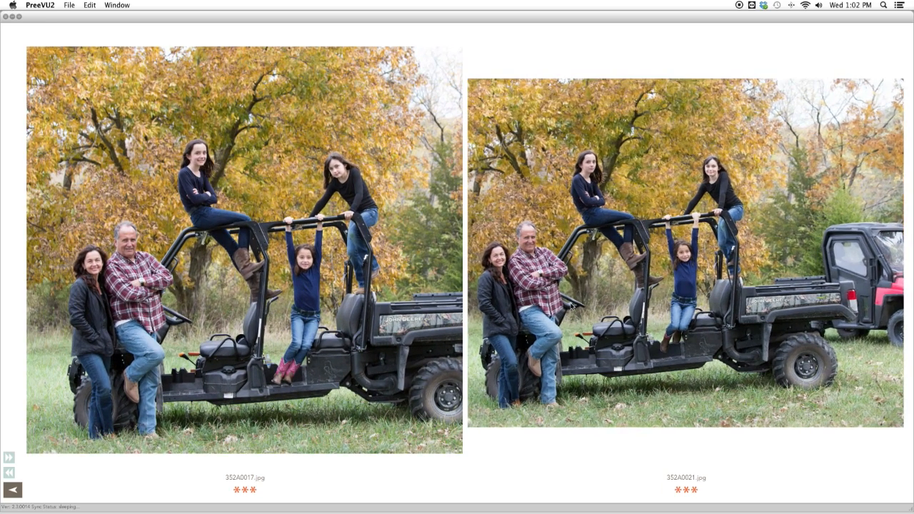
pyautogui.moveTo(557, 313); pyautogui.dragTo(604, 308)
pyautogui.scroll(4, 596, 309)
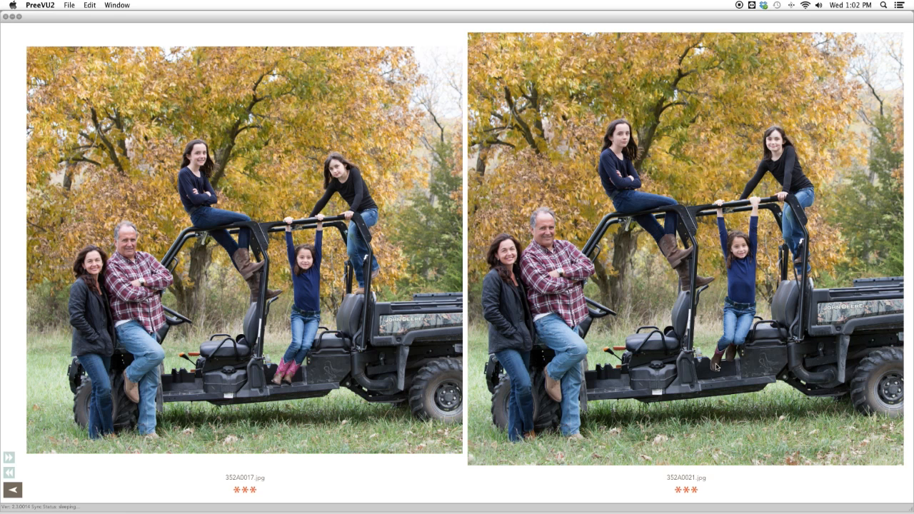
pyautogui.click(238, 491)
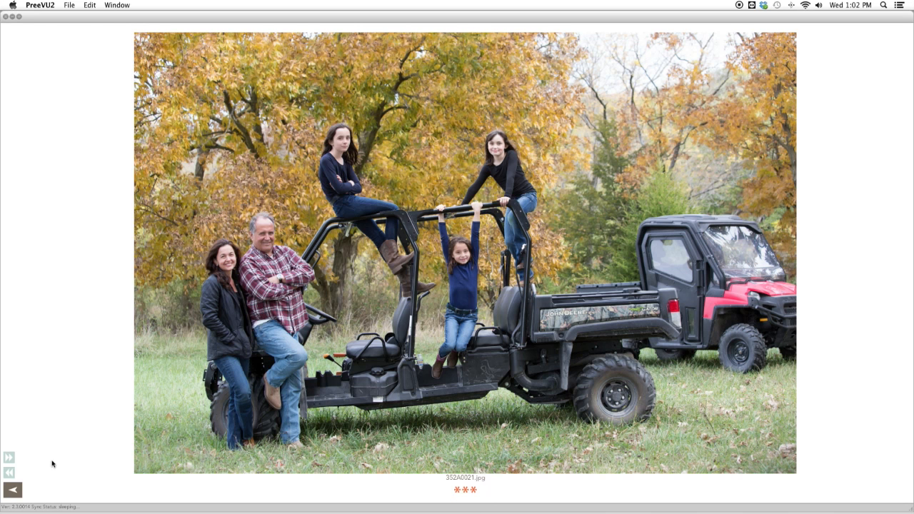
# Return to the image grid and switch the star-rating filter through its levels.
pyautogui.click(15, 492)
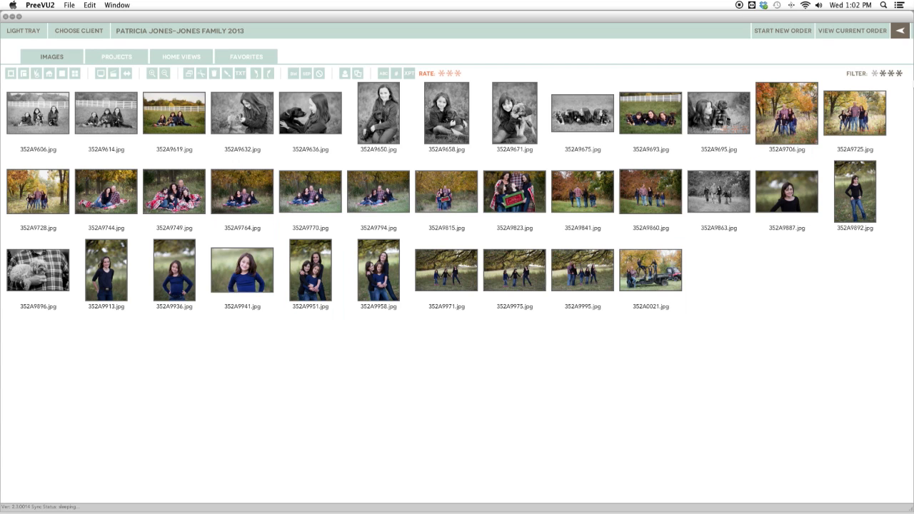
pyautogui.click(875, 75)
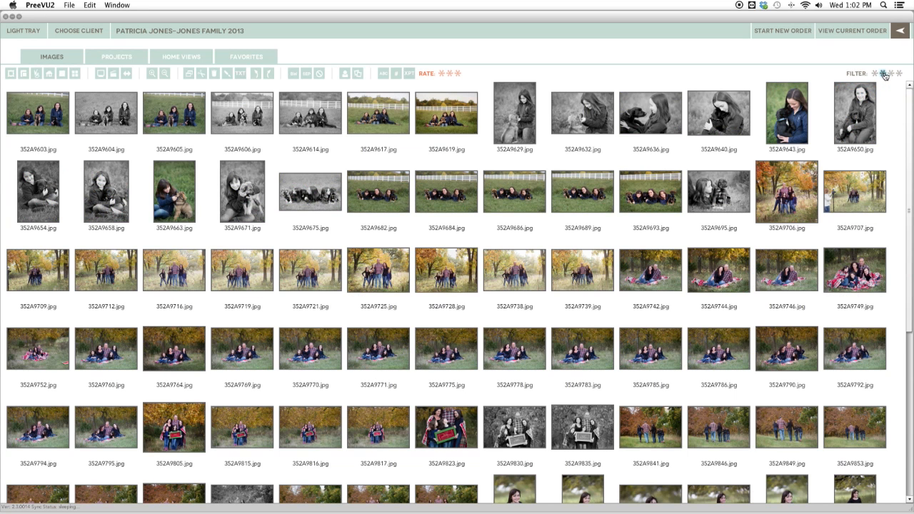
pyautogui.click(884, 75)
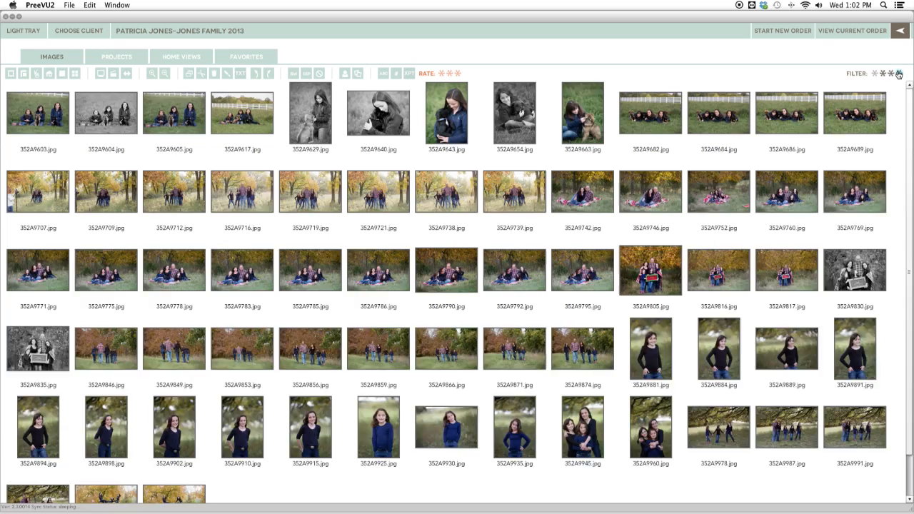
pyautogui.click(899, 74)
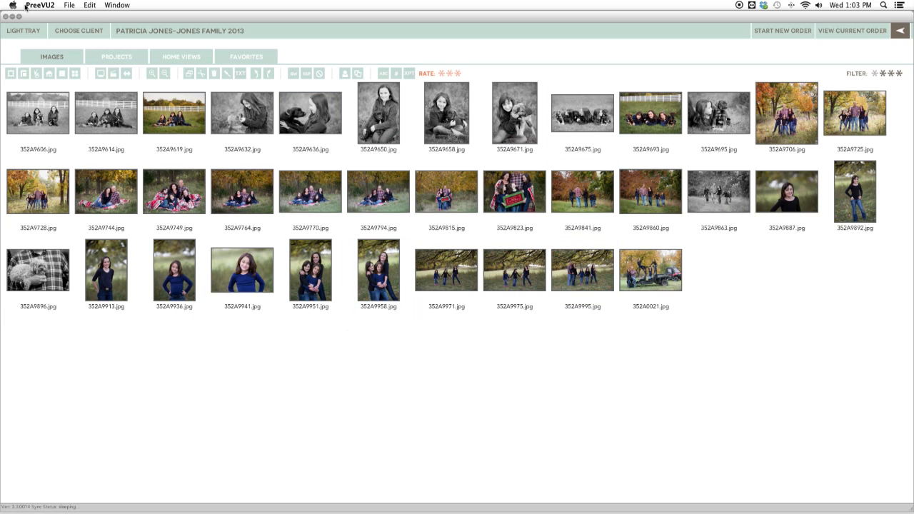
# Launch the home viewer and open the saved bedroom home view with four pink frames.
pyautogui.click(50, 75)
pyautogui.moveTo(79, 250); pyautogui.dragTo(72, 109)
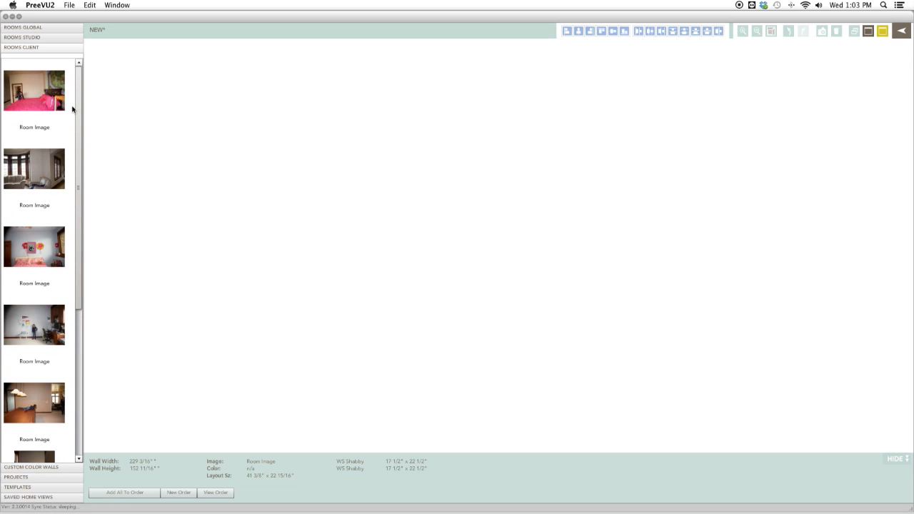
pyautogui.scroll(-3, 43, 322)
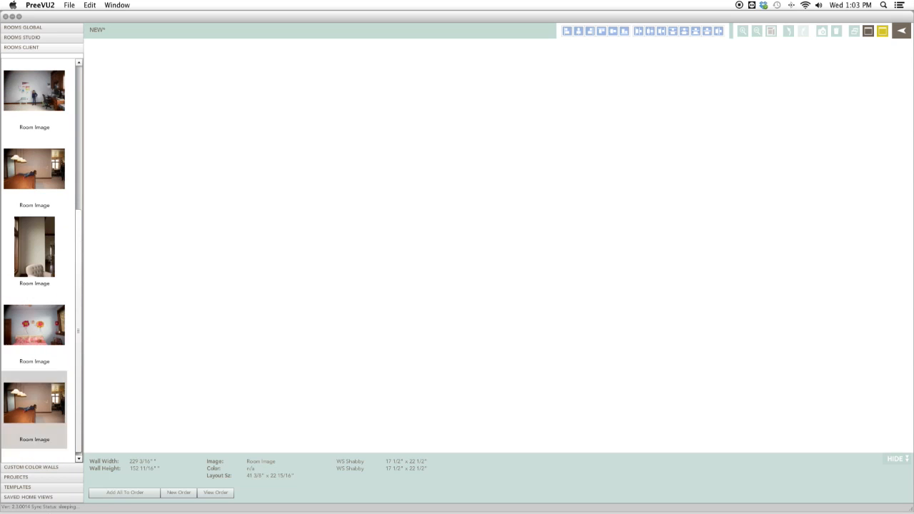
pyautogui.click(44, 496)
pyautogui.moveTo(38, 217); pyautogui.dragTo(506, 227)
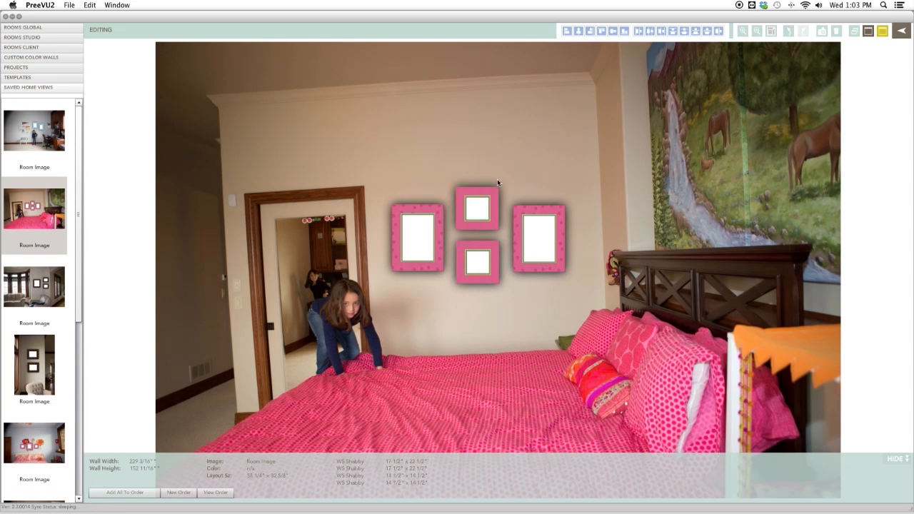
# Delete the two small frames and move the two portrait frames together in the centre of the wall.
pyautogui.click(491, 219)
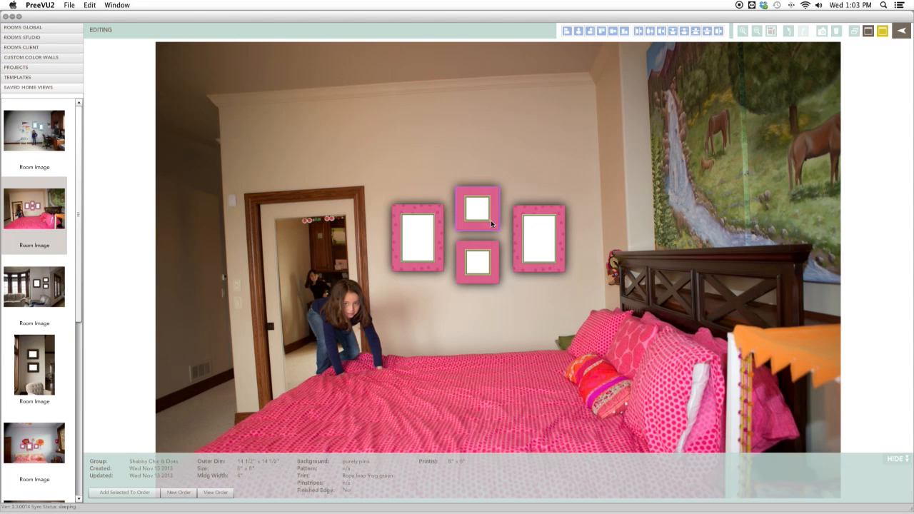
pyautogui.press('Delete')
pyautogui.click(496, 263)
pyautogui.press('Delete')
pyautogui.moveTo(437, 261); pyautogui.dragTo(471, 260)
pyautogui.moveTo(531, 263); pyautogui.dragTo(513, 261)
pyautogui.keyDown('shift'); pyautogui.click(469, 253); pyautogui.keyUp('shift')
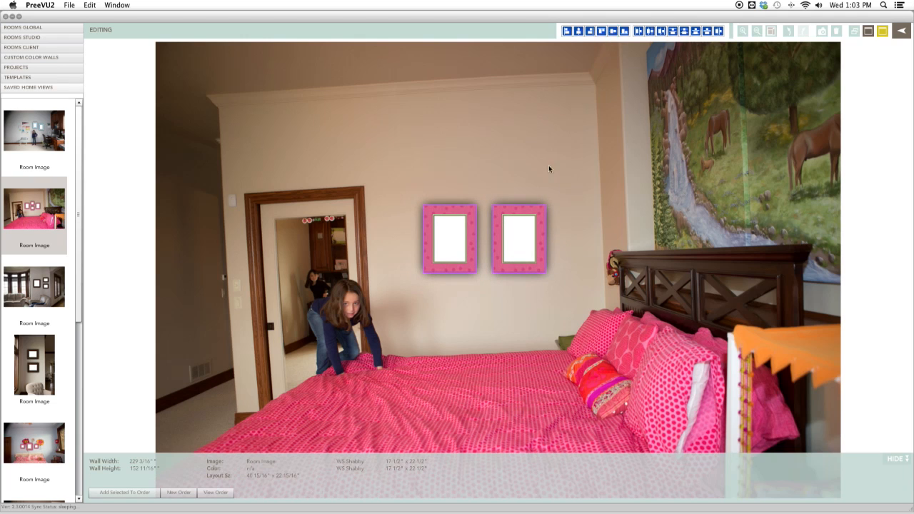
pyautogui.click(575, 203)
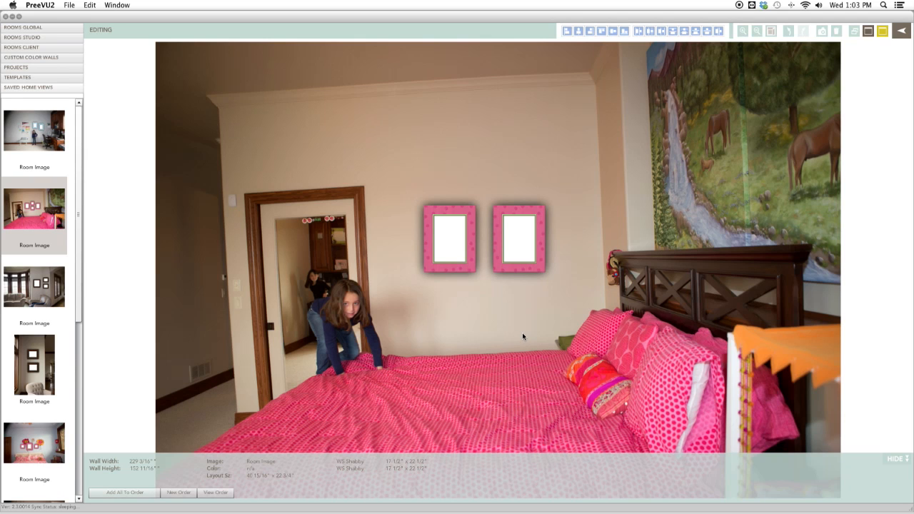
# Open the left frame in the frame builder and rotate it to landscape.
pyautogui.click(451, 268)
pyautogui.doubleClick(451, 266)
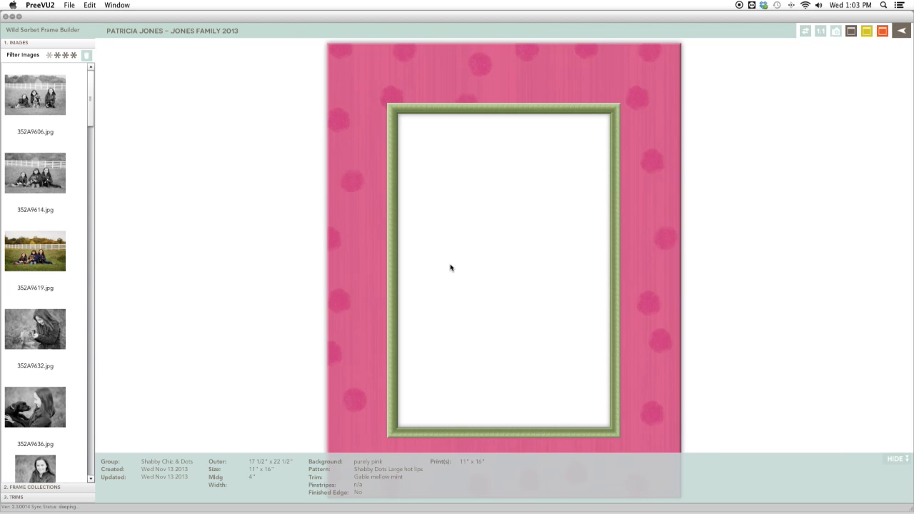
pyautogui.moveTo(91, 100); pyautogui.dragTo(89, 124)
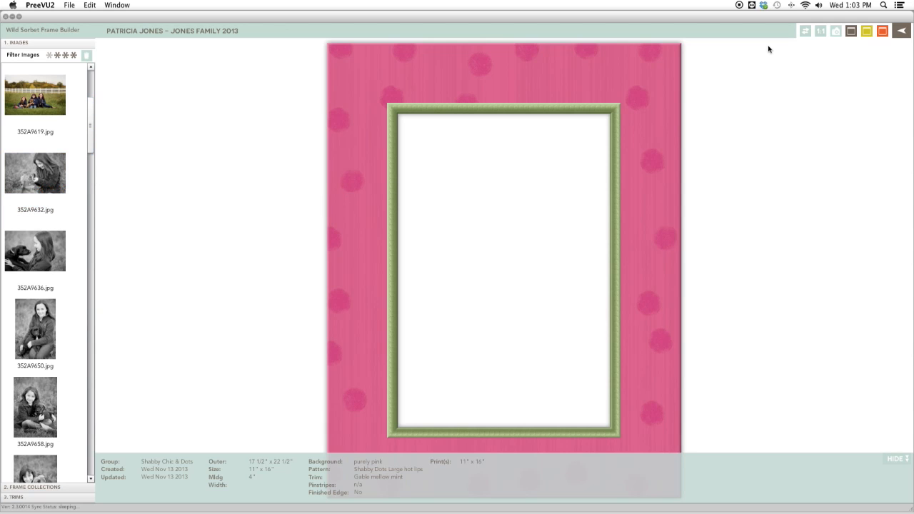
pyautogui.click(805, 31)
# Place photo 352A9632.jpg into the frame's opening.
pyautogui.moveTo(72, 177); pyautogui.dragTo(512, 309)
pyautogui.scroll(4, 526, 304)
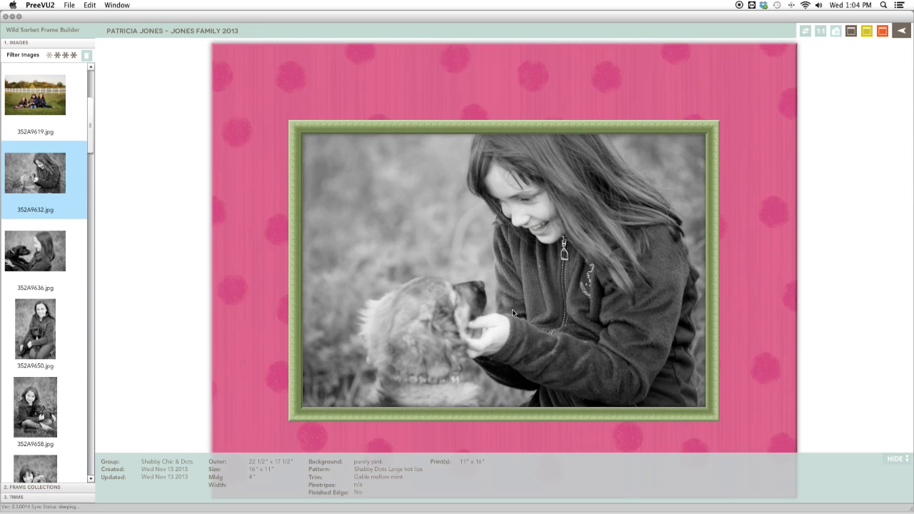
# Adjust the zoom of the photo in the left frame's opening and save the frame project.
pyautogui.scroll(-2, 511, 309)
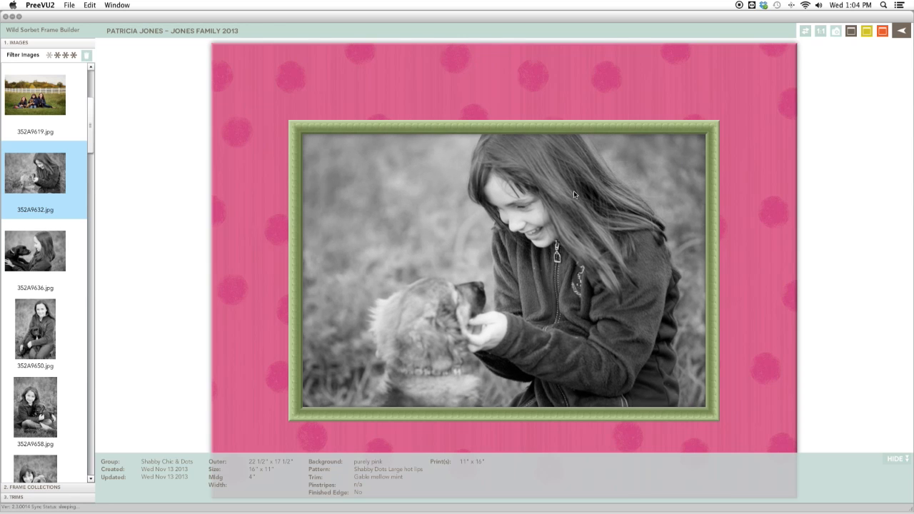
pyautogui.moveTo(575, 191); pyautogui.dragTo(572, 191)
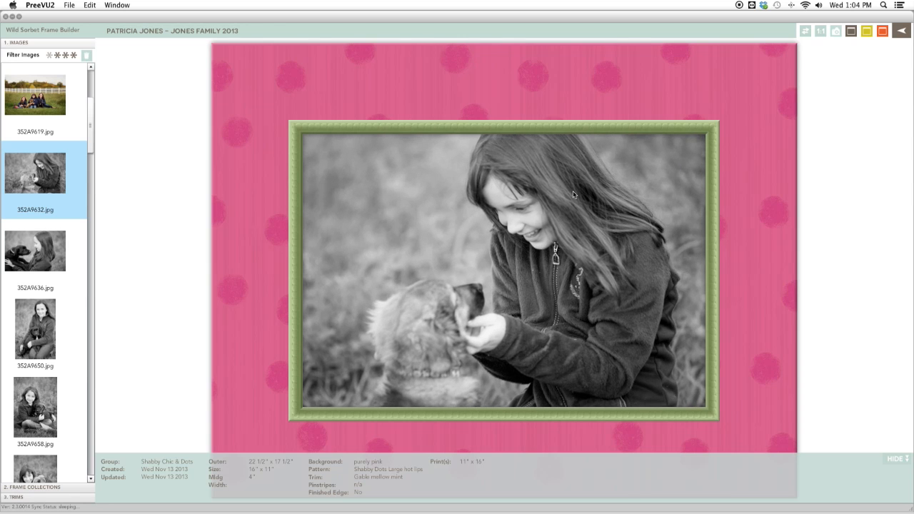
pyautogui.click(852, 32)
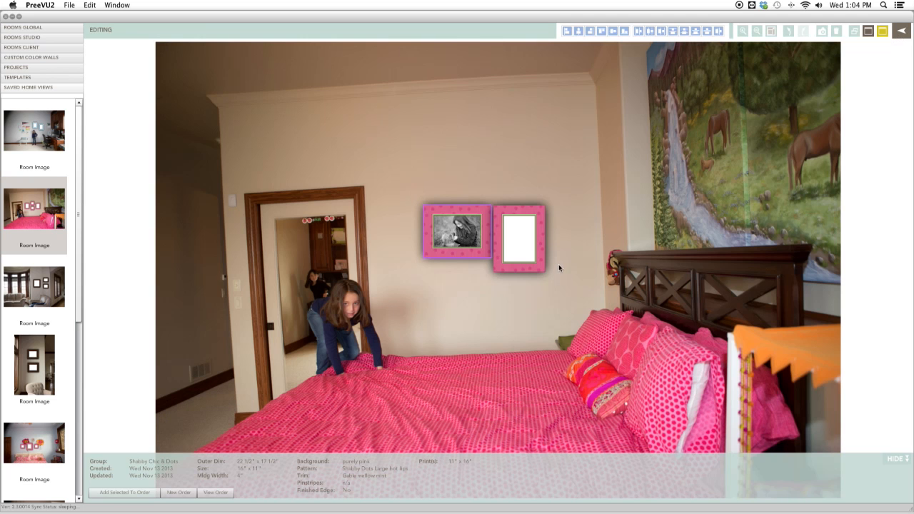
# Open the right frame in the frame builder and rotate it to landscape.
pyautogui.moveTo(524, 262); pyautogui.dragTo(553, 262)
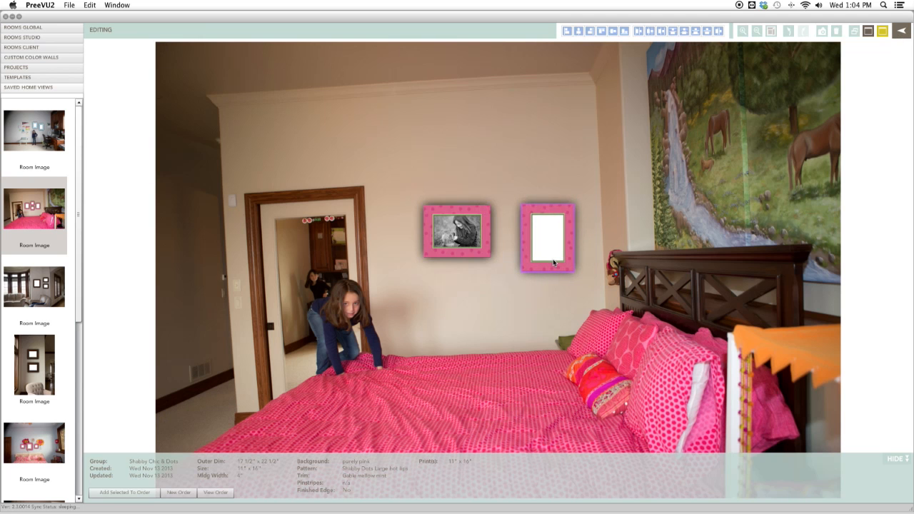
pyautogui.doubleClick(553, 263)
pyautogui.click(804, 32)
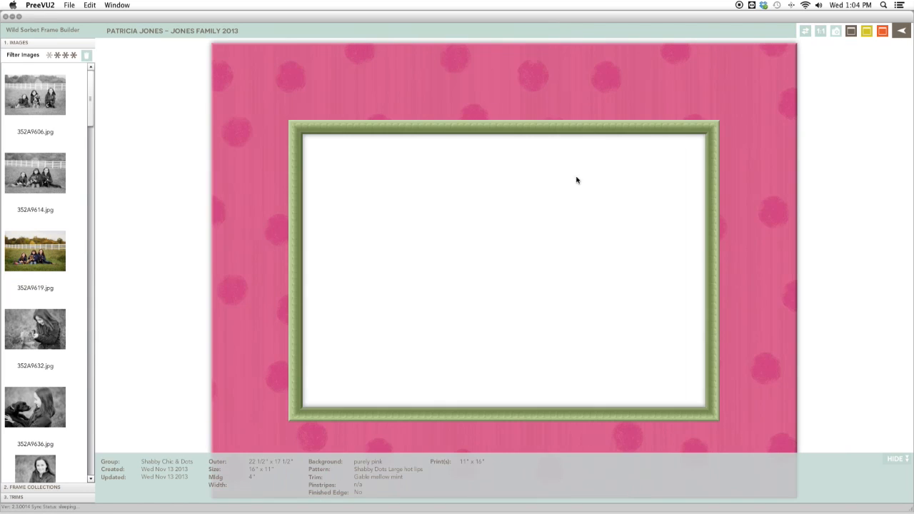
# Place photo 352A9671.jpg into the right frame's opening, then save the project and close the builder.
pyautogui.click(93, 480)
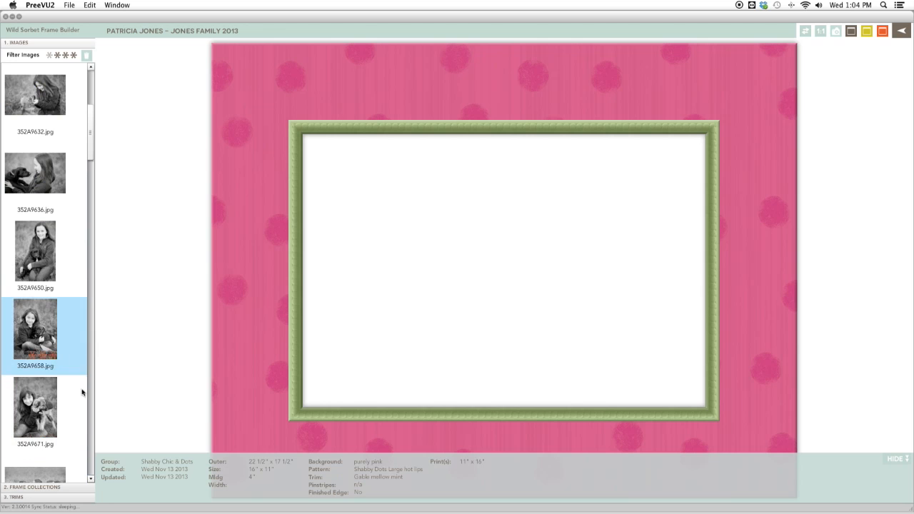
pyautogui.moveTo(35, 407); pyautogui.dragTo(397, 348)
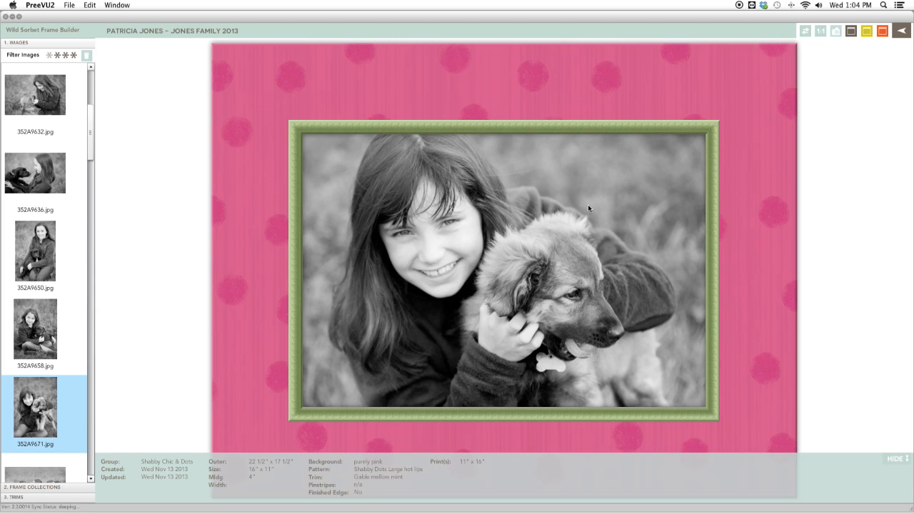
pyautogui.click(24, 434)
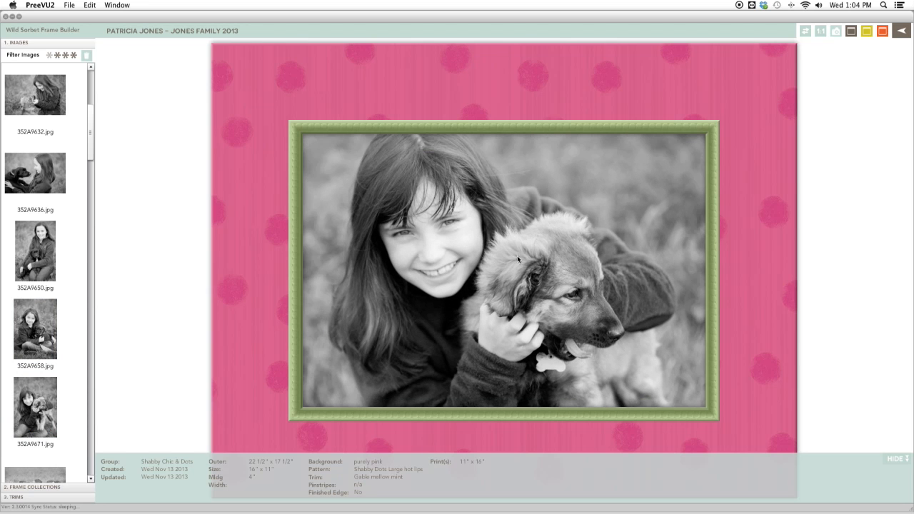
pyautogui.scroll(5, 494, 268)
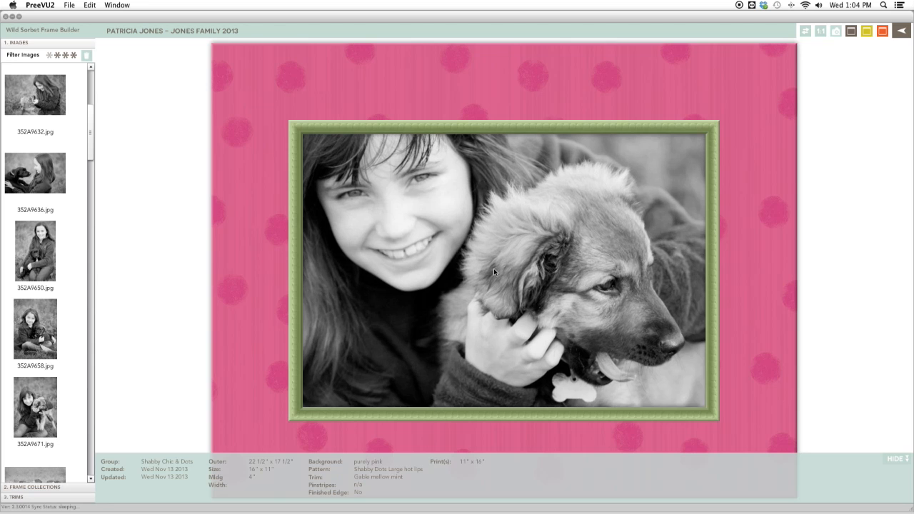
pyautogui.scroll(-5, 492, 283)
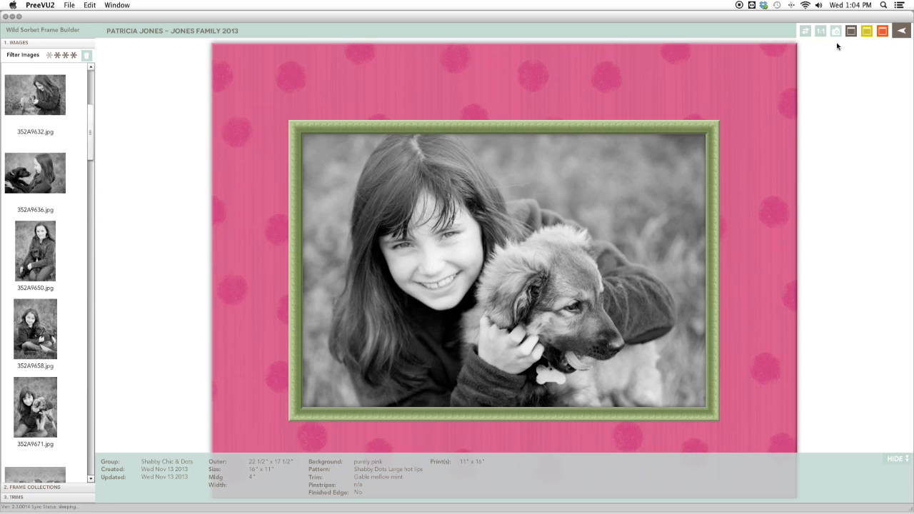
pyautogui.click(884, 33)
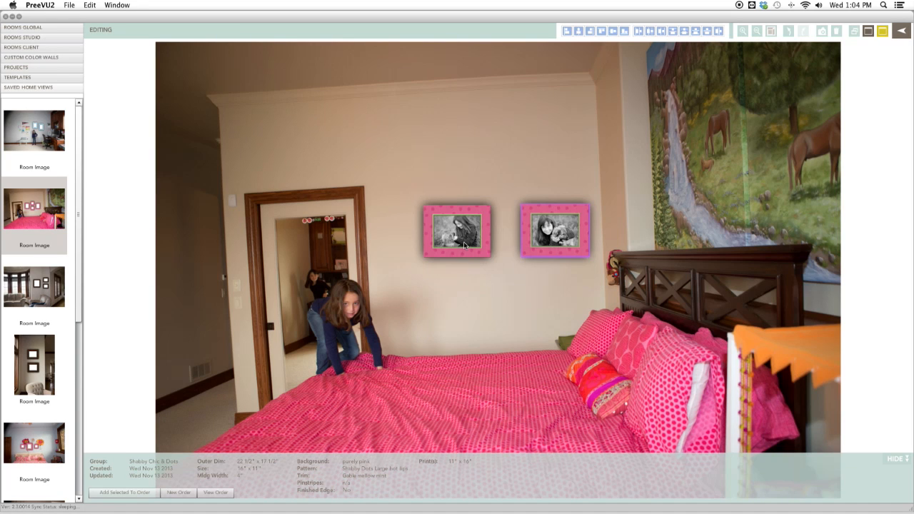
# Arrange the two landscape frames side by side, swapping their order, in the centre of the wall.
pyautogui.moveTo(463, 245); pyautogui.dragTo(501, 274)
pyautogui.moveTo(517, 221); pyautogui.dragTo(395, 227)
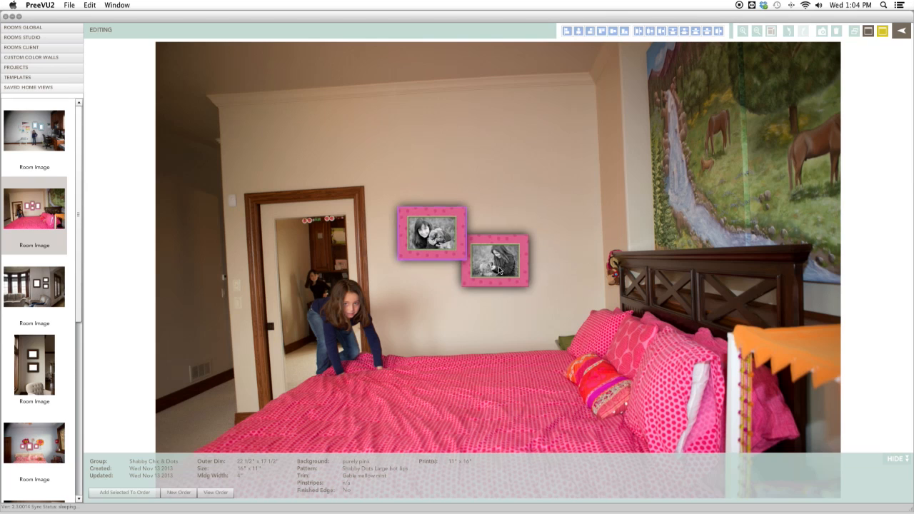
pyautogui.moveTo(497, 261); pyautogui.dragTo(516, 237)
pyautogui.click(446, 249)
pyautogui.moveTo(446, 250); pyautogui.dragTo(457, 254)
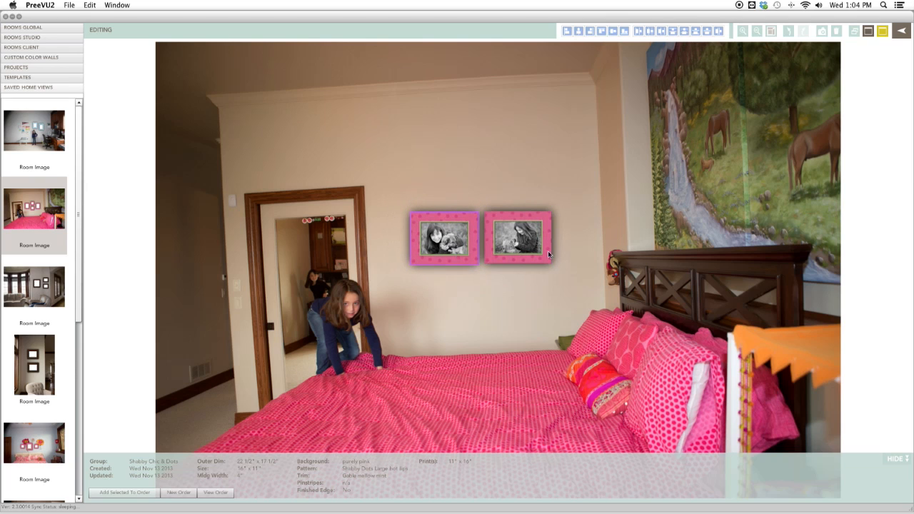
pyautogui.moveTo(520, 257); pyautogui.dragTo(518, 256)
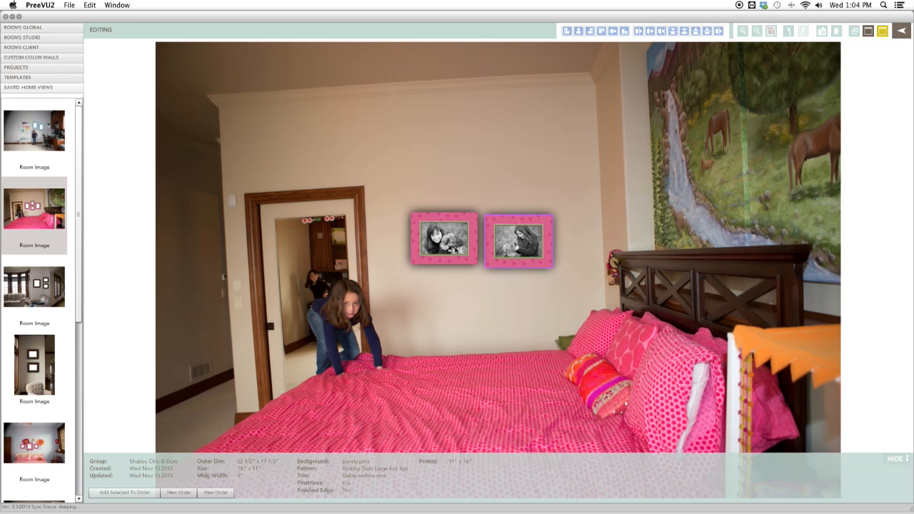
# Open the right frame in the frame builder, zoom and reposition its photo, and return to the room view.
pyautogui.doubleClick(522, 252)
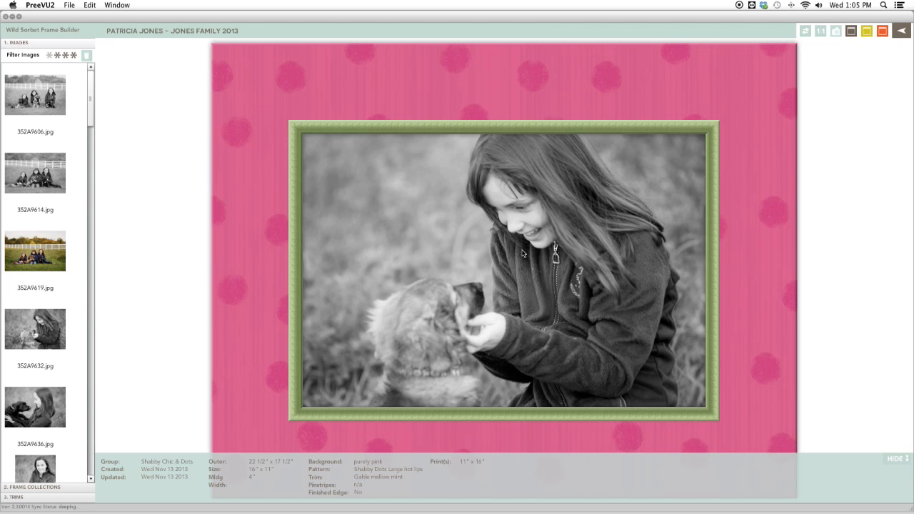
pyautogui.scroll(4, 519, 273)
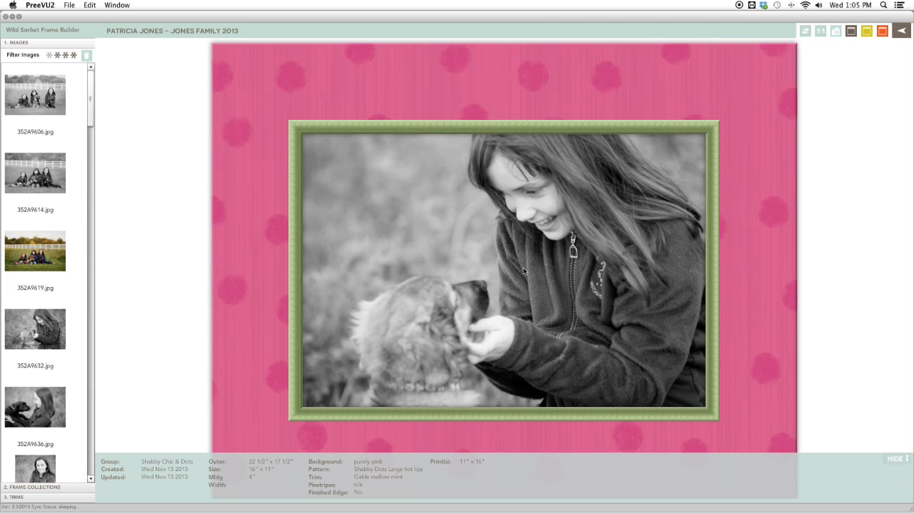
pyautogui.moveTo(522, 268); pyautogui.dragTo(557, 256)
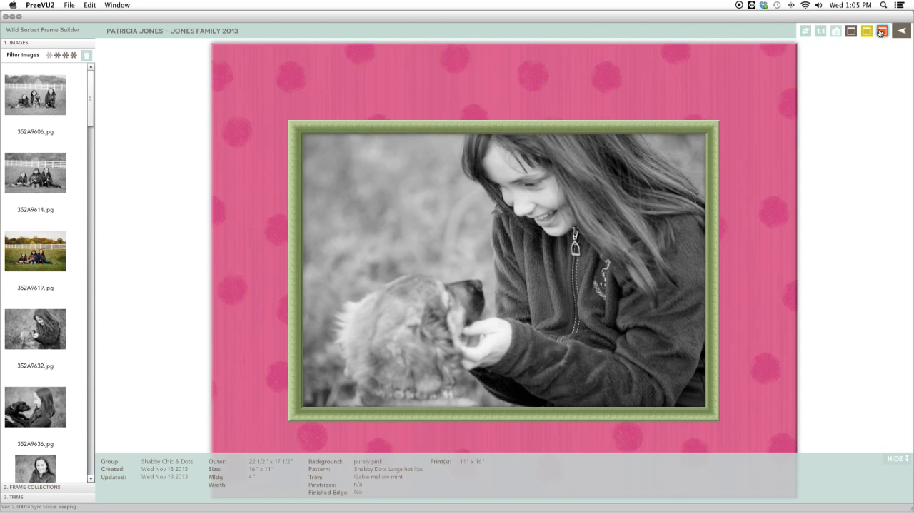
pyautogui.click(903, 32)
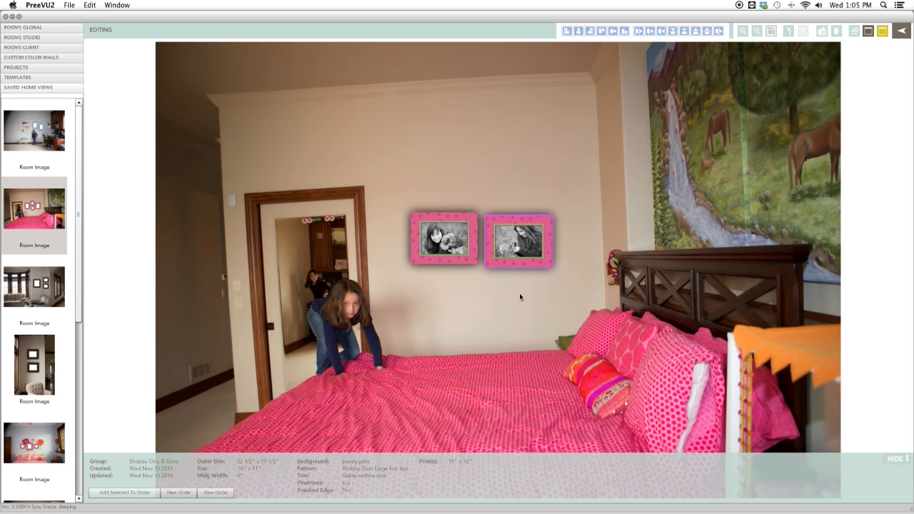
# Nudge the right frame slightly to the right and save the home view.
pyautogui.moveTo(522, 261); pyautogui.dragTo(527, 262)
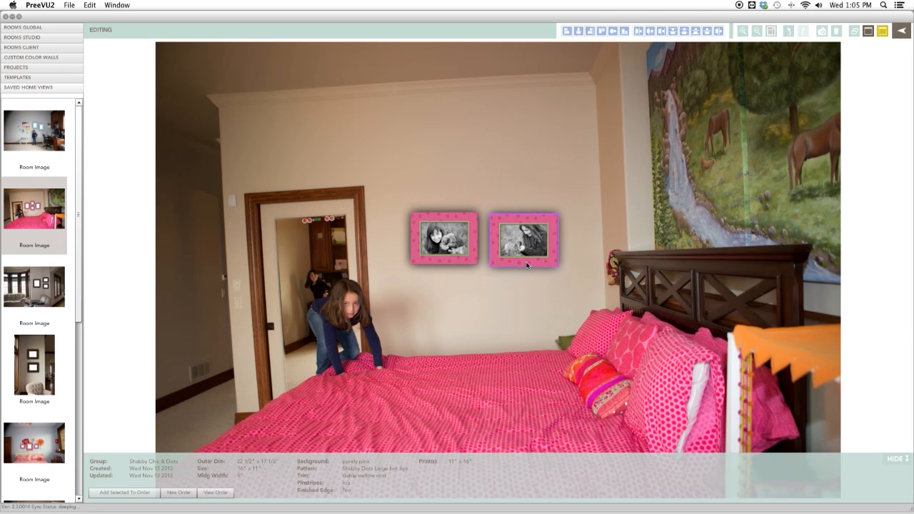
pyautogui.click(461, 260)
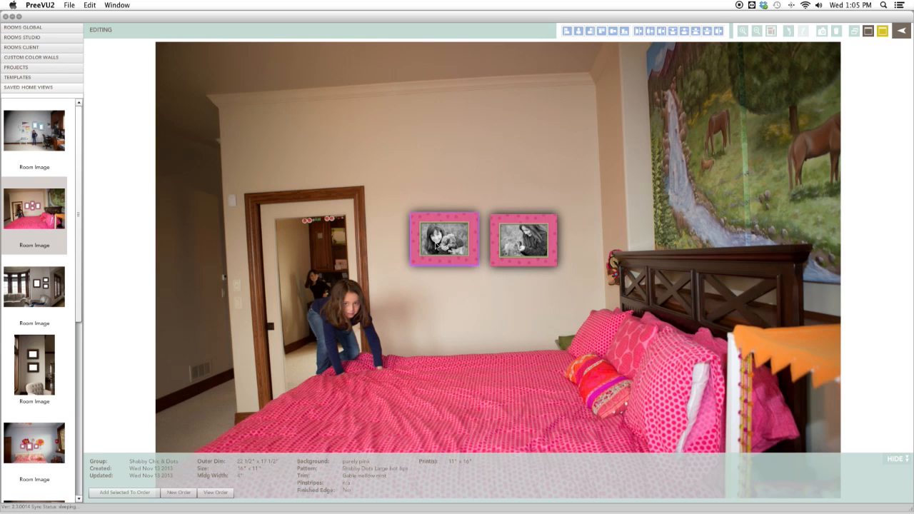
pyautogui.click(461, 284)
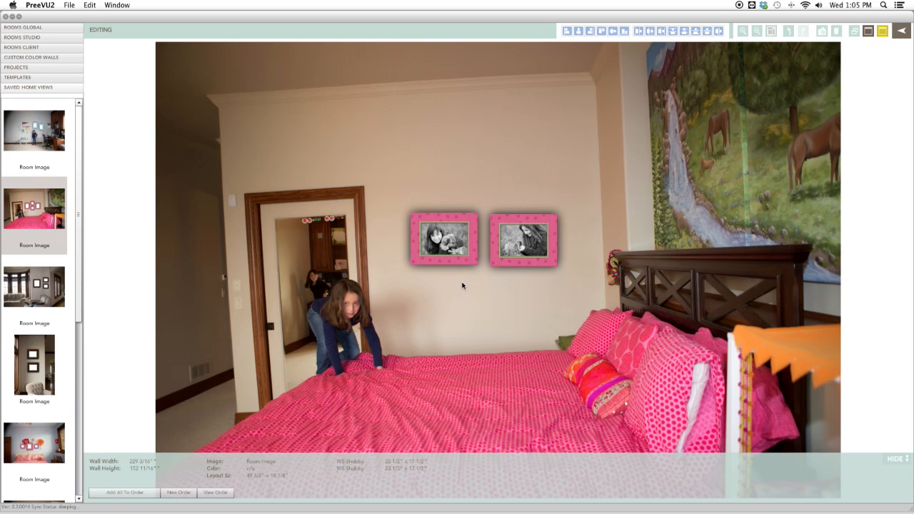
pyautogui.click(870, 32)
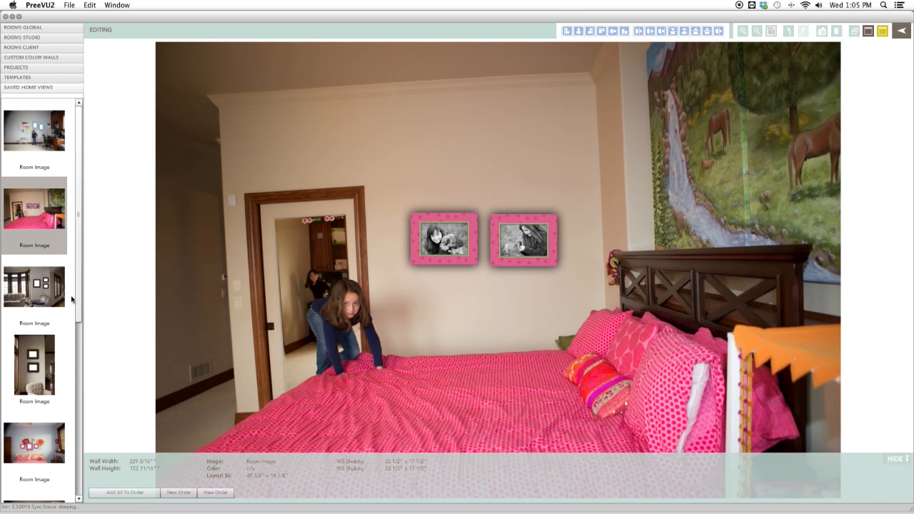
# Load the dining room image with three dark wooden frames onto the canvas.
pyautogui.scroll(-5, 74, 304)
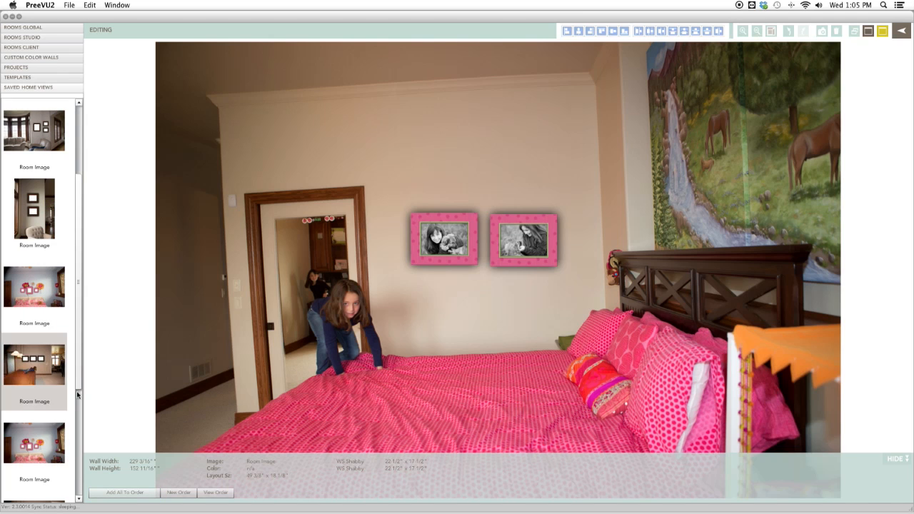
pyautogui.moveTo(80, 370); pyautogui.dragTo(80, 469)
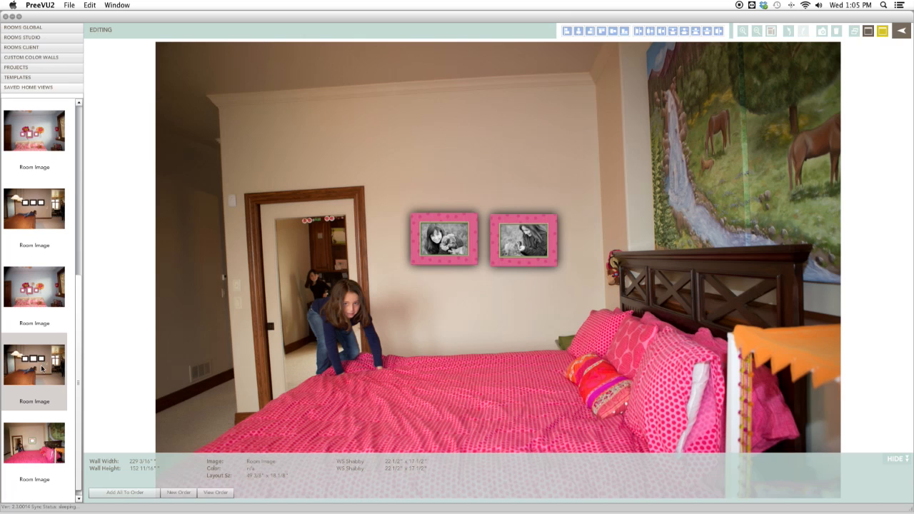
pyautogui.moveTo(41, 368); pyautogui.dragTo(538, 376)
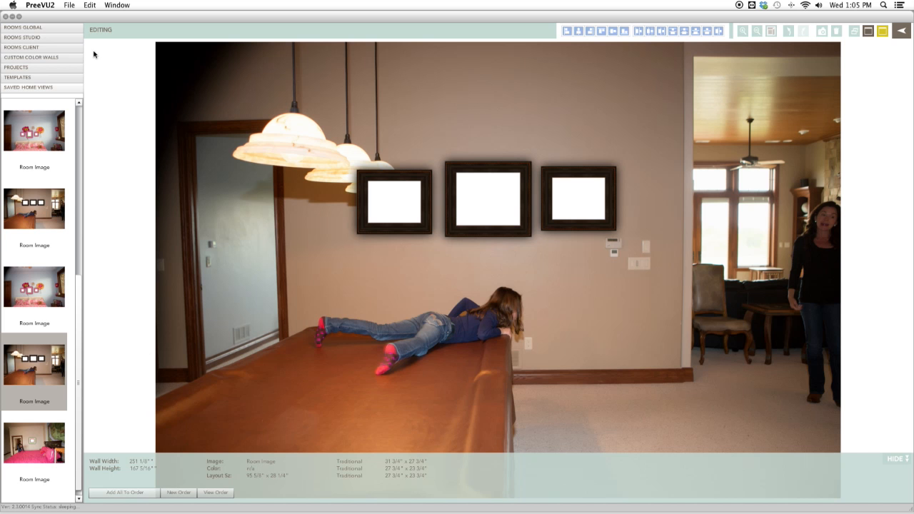
# Open the centre frame in the frame builder, place photo 352A9706.jpg in its opening, and return to the room.
pyautogui.click(500, 198)
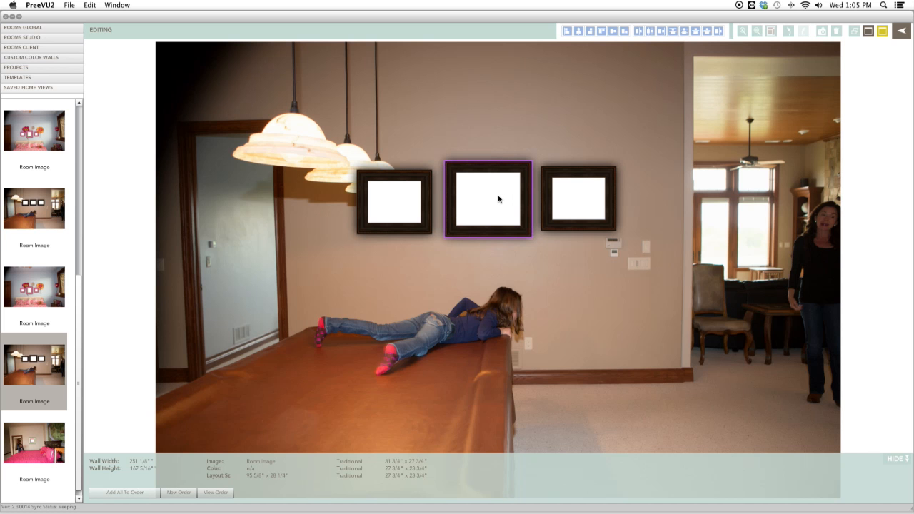
pyautogui.doubleClick(498, 198)
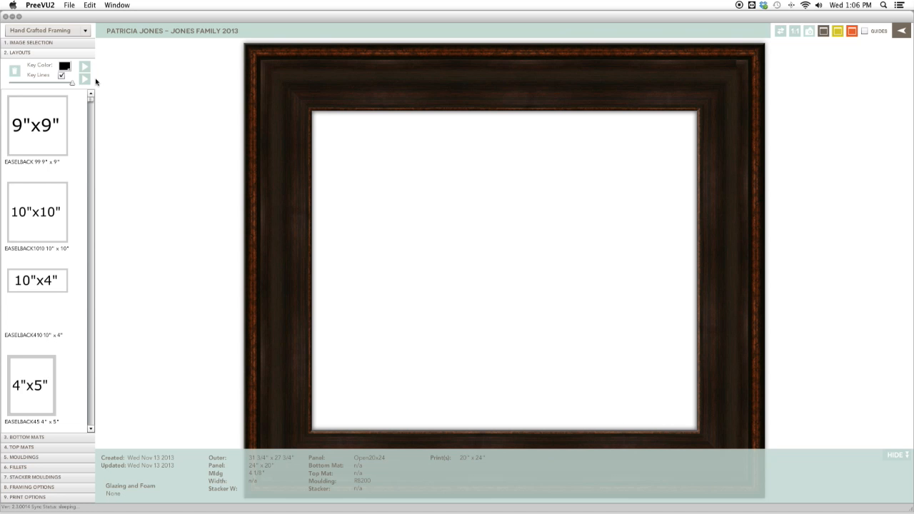
pyautogui.click(60, 42)
pyautogui.moveTo(91, 97); pyautogui.dragTo(91, 191)
pyautogui.moveTo(45, 259); pyautogui.dragTo(509, 305)
pyautogui.scroll(3, 509, 307)
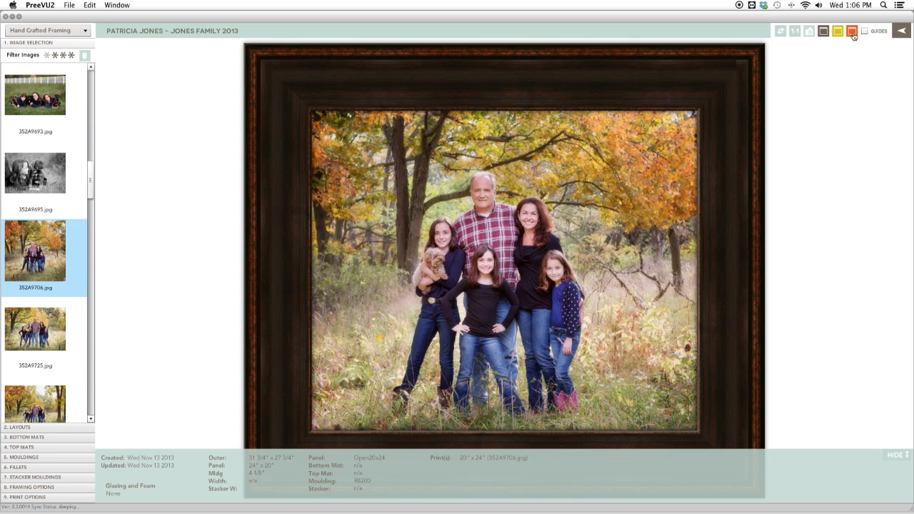
pyautogui.click(899, 33)
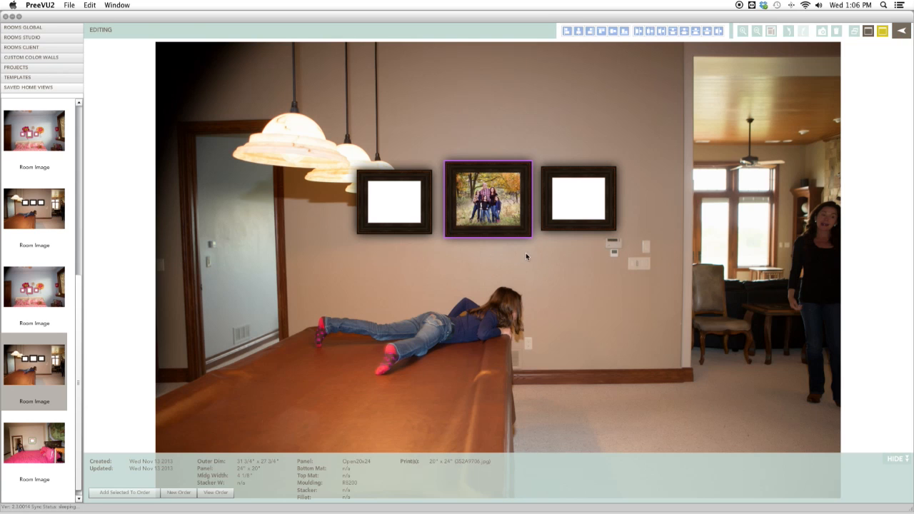
# Open the left frame in the frame builder and place photo 352A9863.jpg in its opening.
pyautogui.click(405, 213)
pyautogui.doubleClick(406, 213)
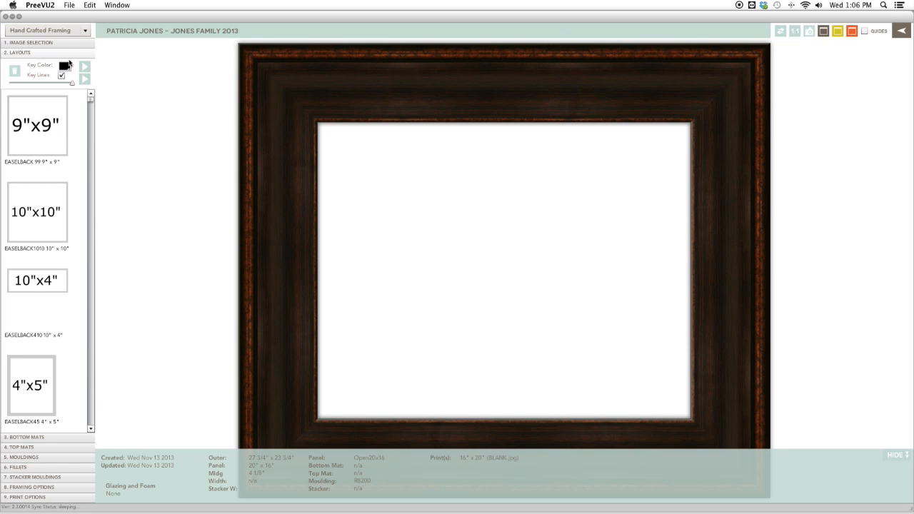
pyautogui.click(62, 43)
pyautogui.moveTo(91, 110); pyautogui.dragTo(290, 344)
pyautogui.moveTo(49, 330); pyautogui.dragTo(440, 340)
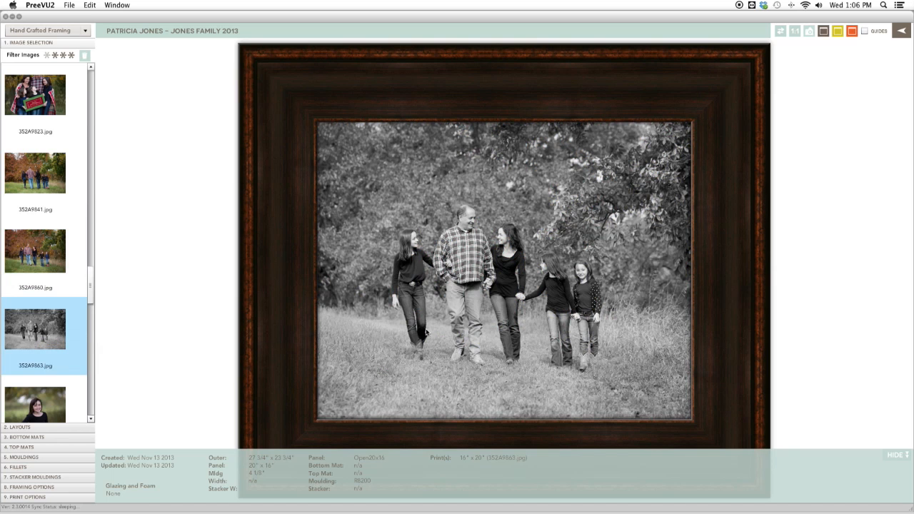
# Replace the left frame's photo with 352A9860.jpg.
pyautogui.click(103, 203)
pyautogui.click(55, 250)
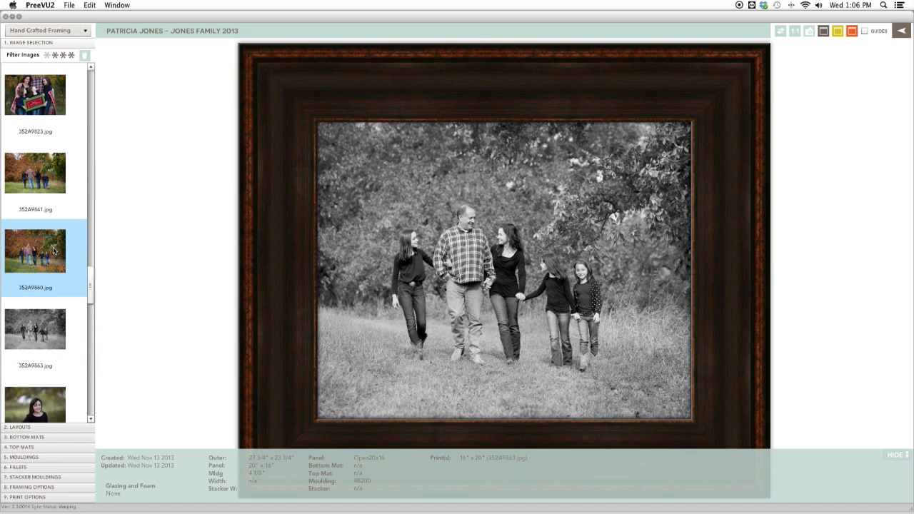
pyautogui.moveTo(55, 249); pyautogui.dragTo(445, 284)
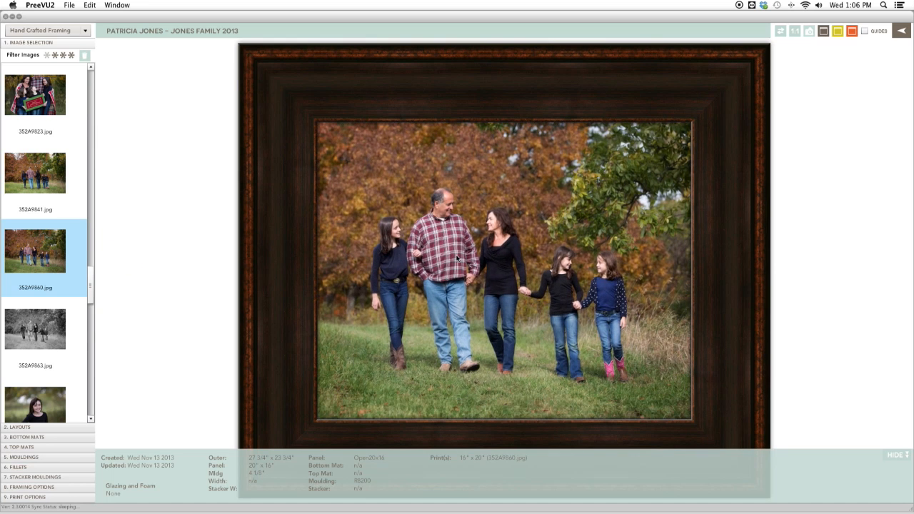
pyautogui.moveTo(387, 509)
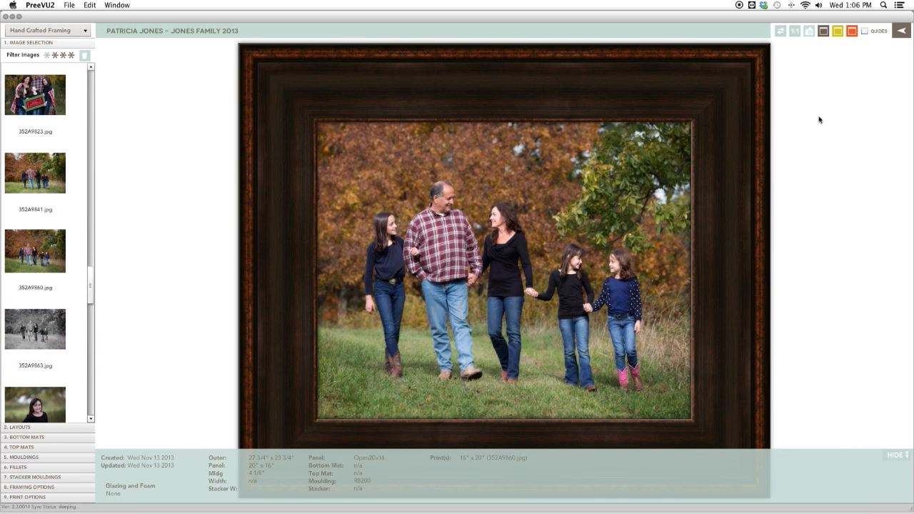
# Save and close the left frame, then open the right frame in the frame builder.
pyautogui.click(851, 45)
pyautogui.click(407, 254)
pyautogui.click(585, 207)
pyautogui.doubleClick(587, 206)
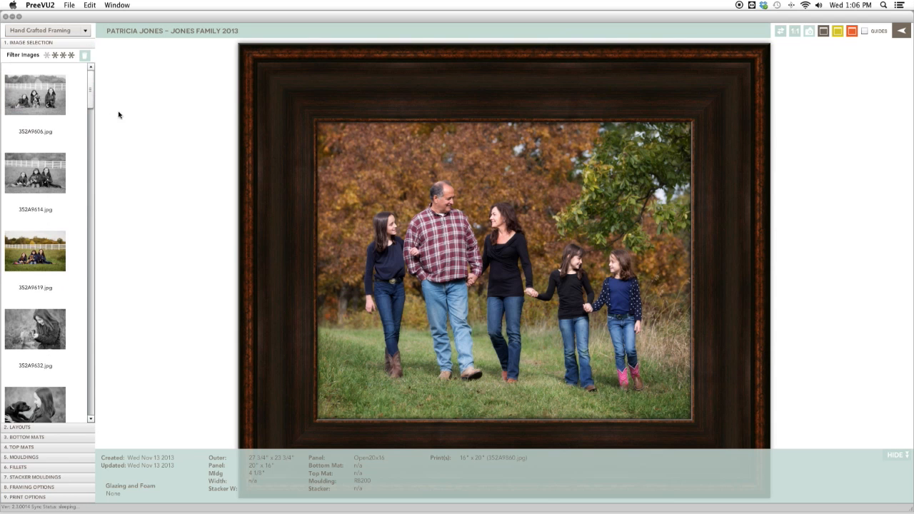
# Place photo 352A9841.jpg in the right frame's opening, enlarge and reposition it, and return to the room.
pyautogui.moveTo(90, 102); pyautogui.dragTo(87, 306)
pyautogui.moveTo(48, 96); pyautogui.dragTo(402, 270)
pyautogui.scroll(4, 465, 276)
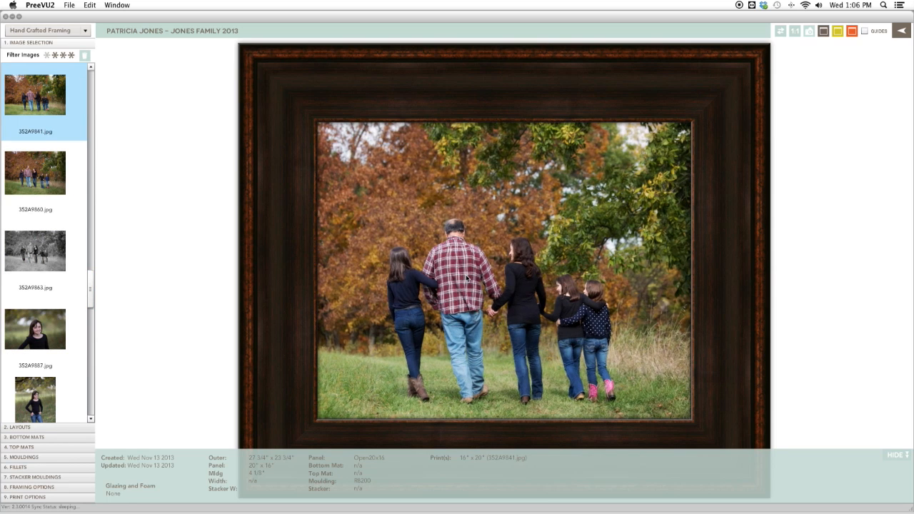
pyautogui.moveTo(467, 291); pyautogui.dragTo(469, 256)
pyautogui.scroll(1, 468, 270)
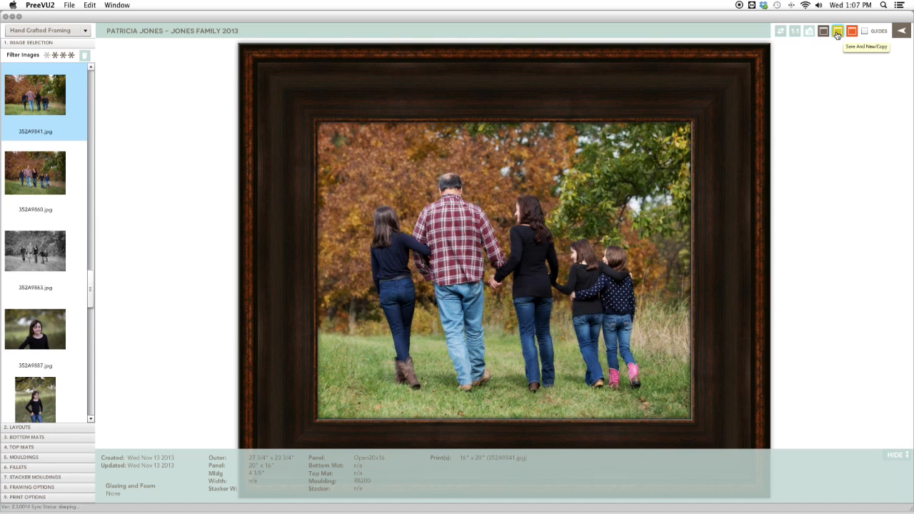
pyautogui.click(899, 34)
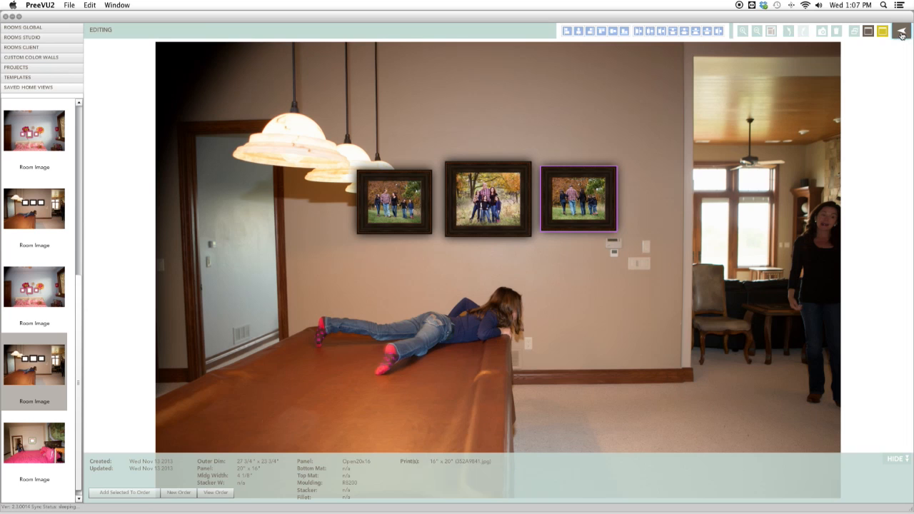
# Nudge the right frame slightly on the wall.
pyautogui.click(577, 313)
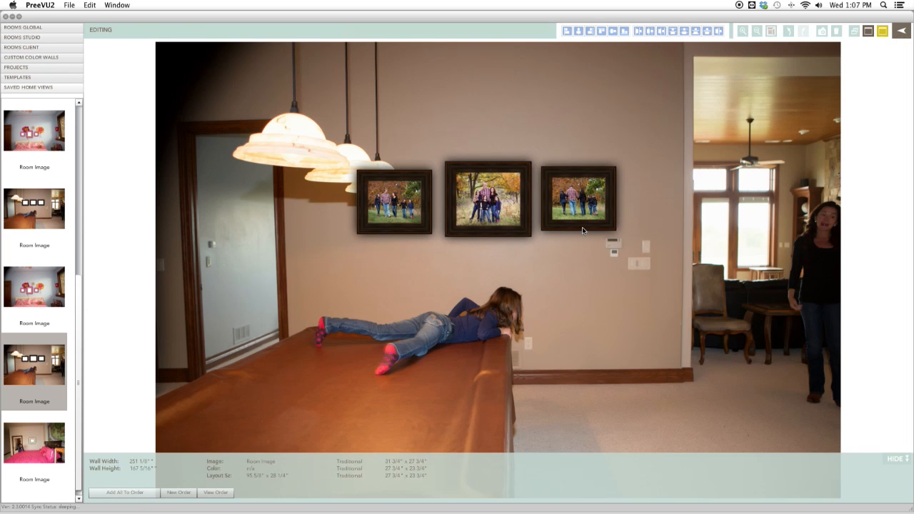
pyautogui.moveTo(581, 227); pyautogui.dragTo(583, 228)
pyautogui.click(581, 260)
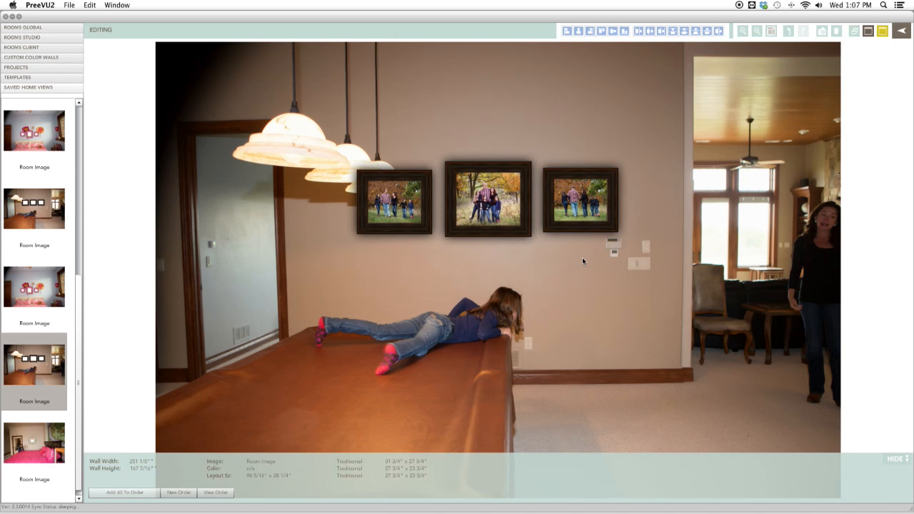
# Select all three frames and align them to each other.
pyautogui.click(568, 217)
pyautogui.keyDown('shift'); pyautogui.click(492, 207); pyautogui.keyUp('shift')
pyautogui.keyDown('shift'); pyautogui.click(416, 209); pyautogui.keyUp('shift')
pyautogui.click(613, 33)
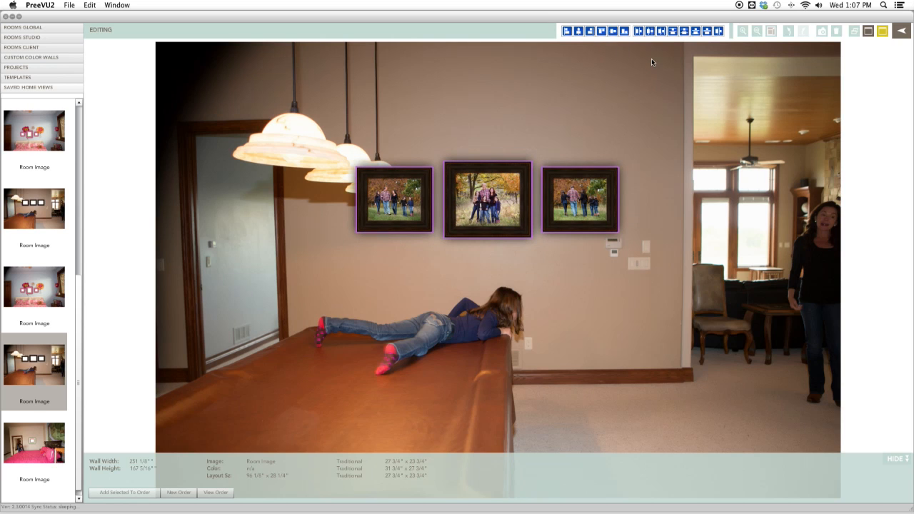
pyautogui.click(650, 32)
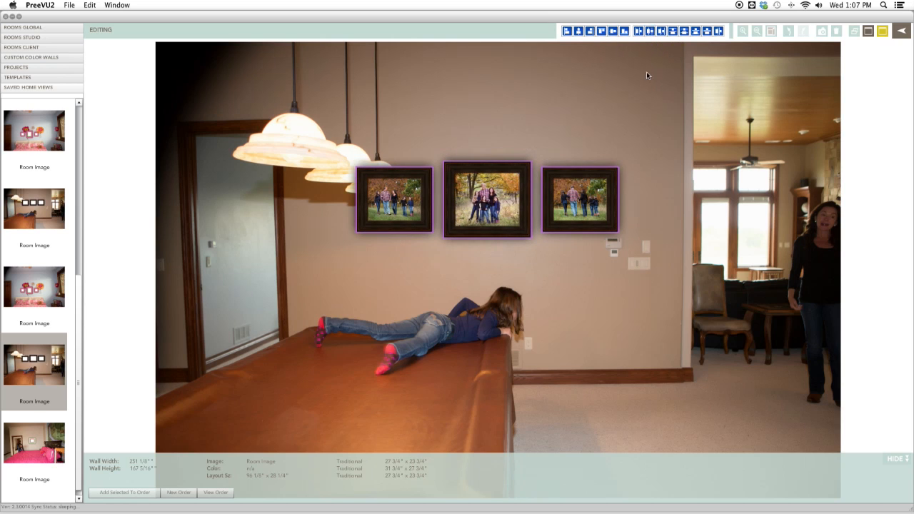
pyautogui.click(549, 289)
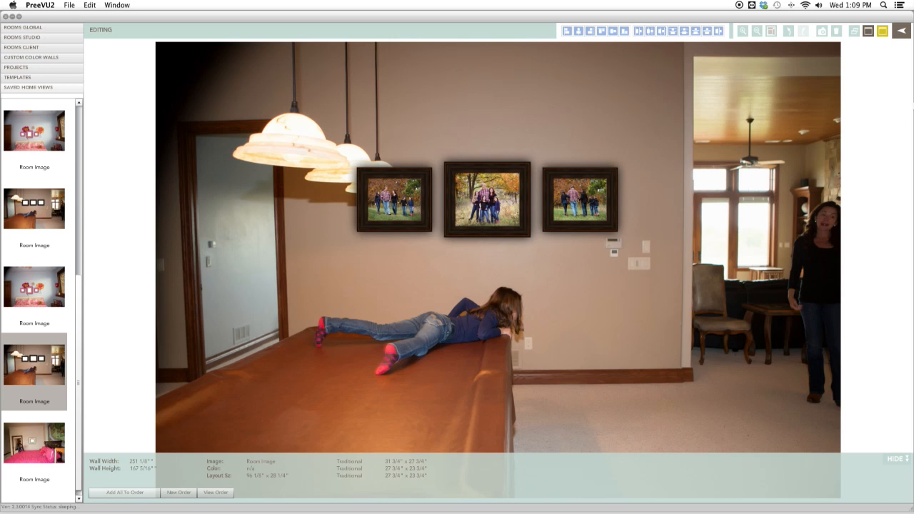
# Save the room arrangement as a home view, then select it in the client's Home Views collection.
pyautogui.click(868, 32)
pyautogui.click(901, 35)
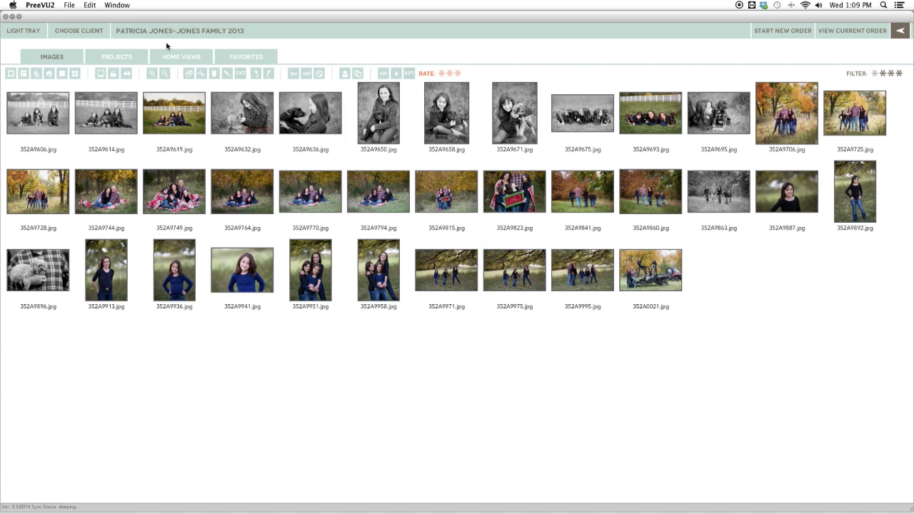
pyautogui.click(190, 58)
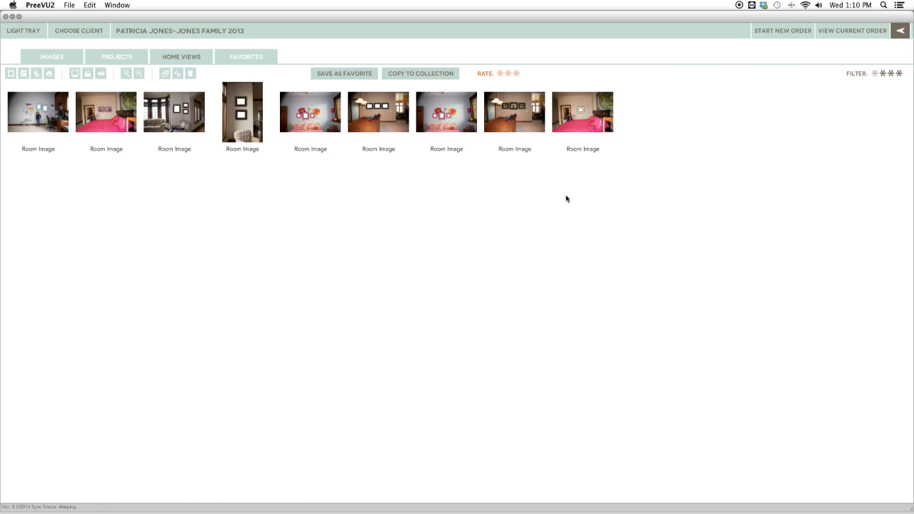
pyautogui.click(531, 121)
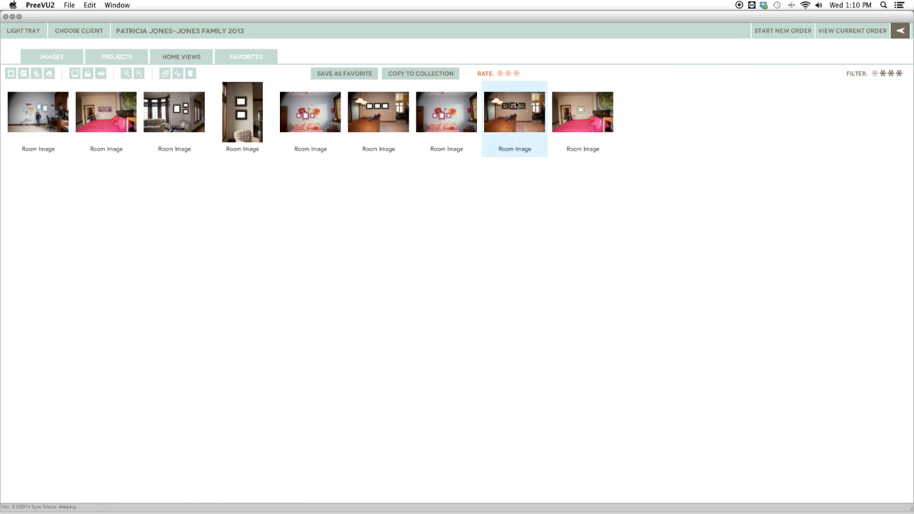